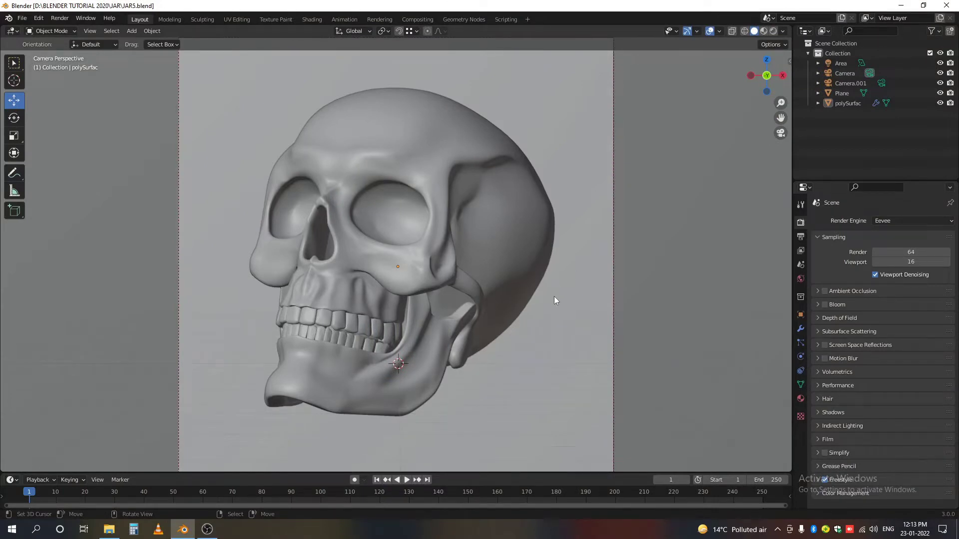
scroll(553, 297, "down", 3)
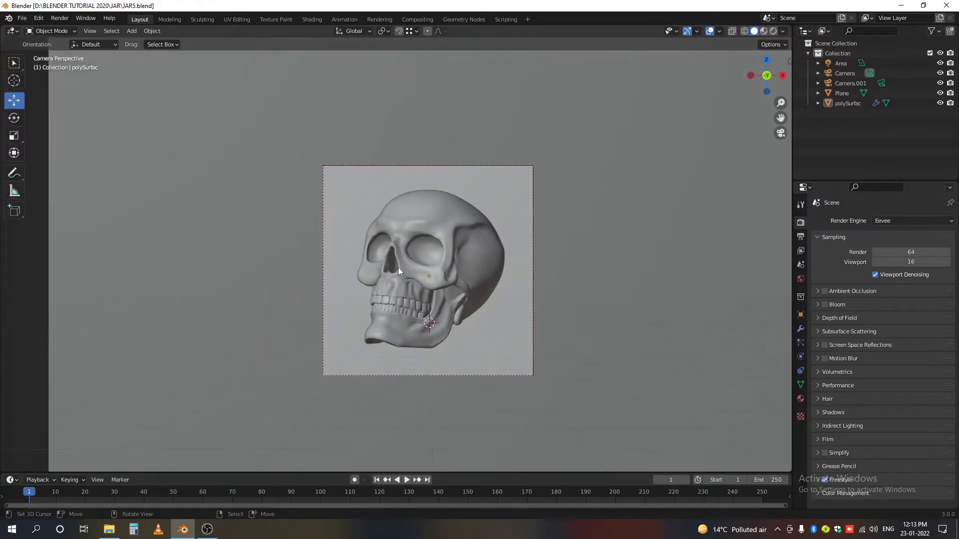
scroll(398, 267, "down", 2)
Step: Orbit around to inspect the camera, skull, backdrop plane material and area light settings
mouse_move(375, 290)
middle_mouse_down()
mouse_move(470, 301)
mouse_move(432, 332)
mouse_move(590, 340)
middle_mouse_up()
left_click(590, 340)
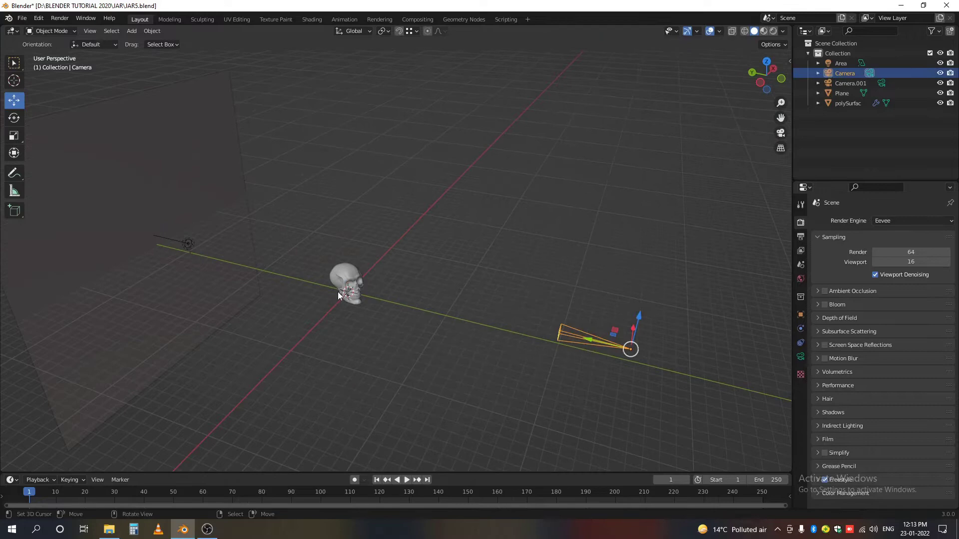
left_click(344, 277)
left_click(158, 323)
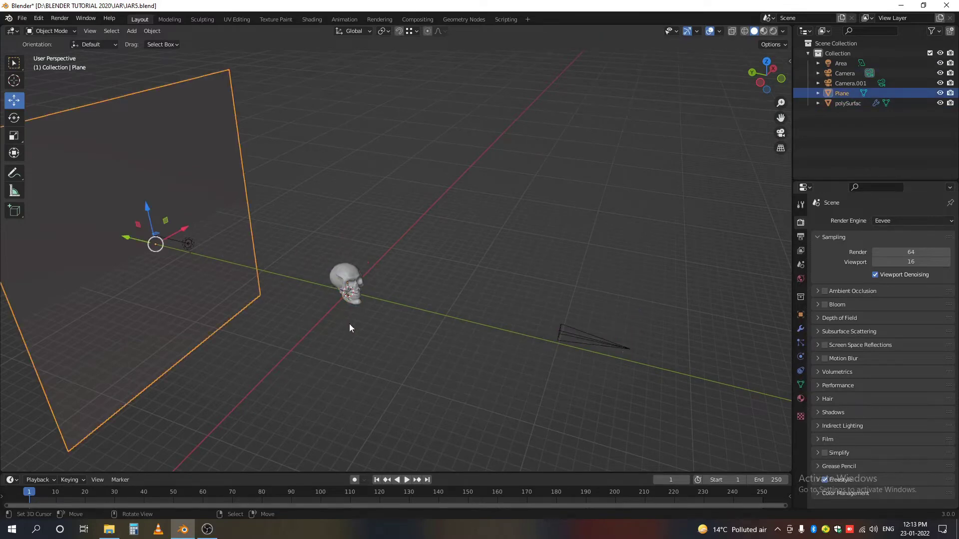
middle_click_drag(157, 323, 303, 328)
left_click(801, 399)
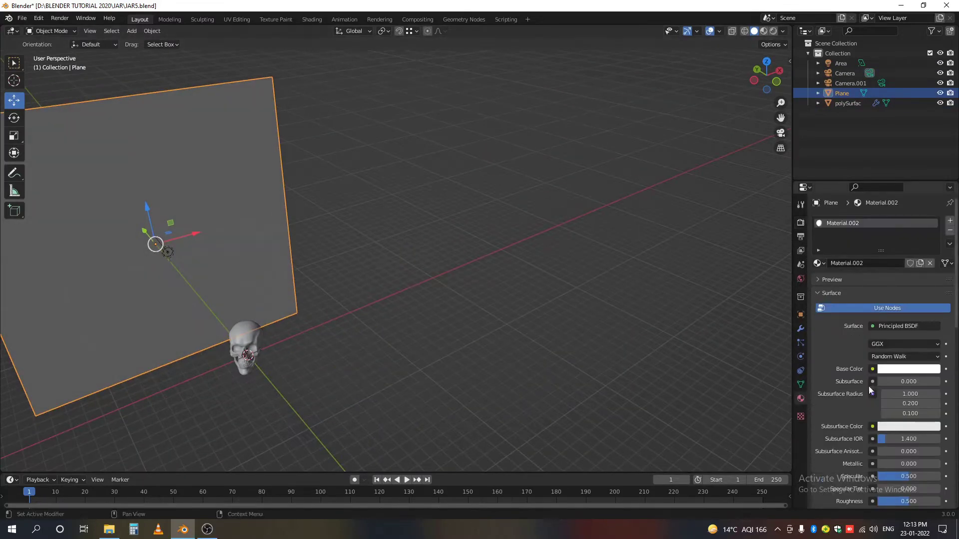
left_click(158, 243)
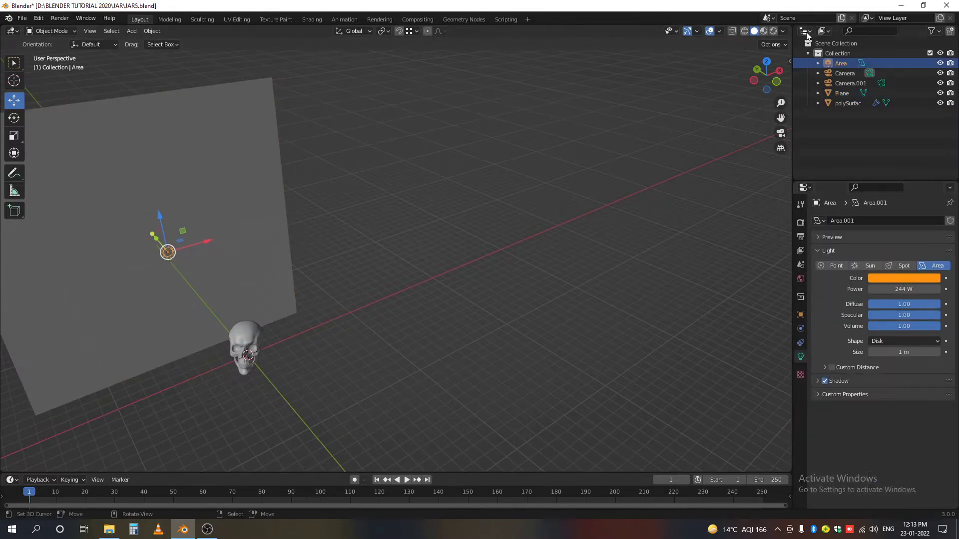
Step: Switch to Rendered shading, view through the scene camera, and select the skull
left_click(773, 31)
middle_click_drag(284, 207, 247, 199)
key("KP_0")
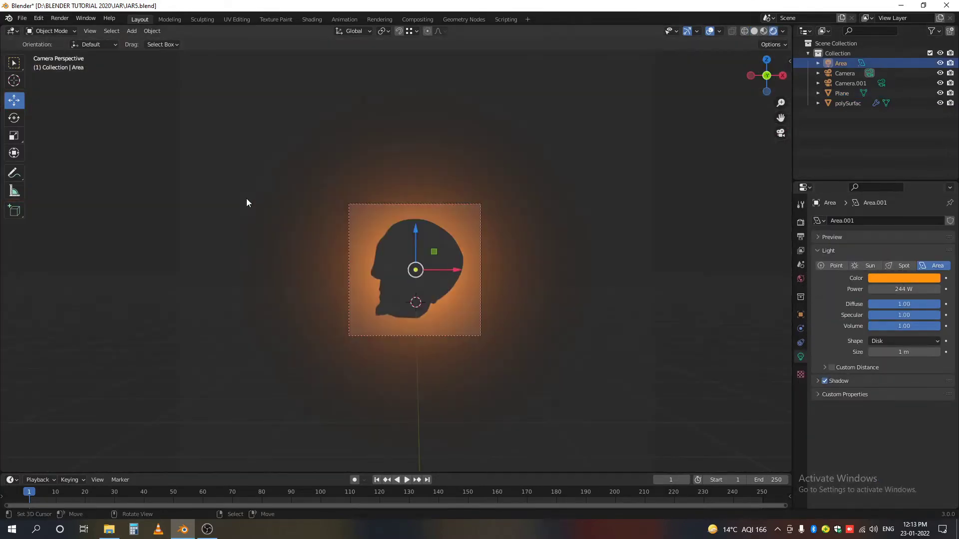
scroll(470, 285, "up", 1)
left_click(453, 264)
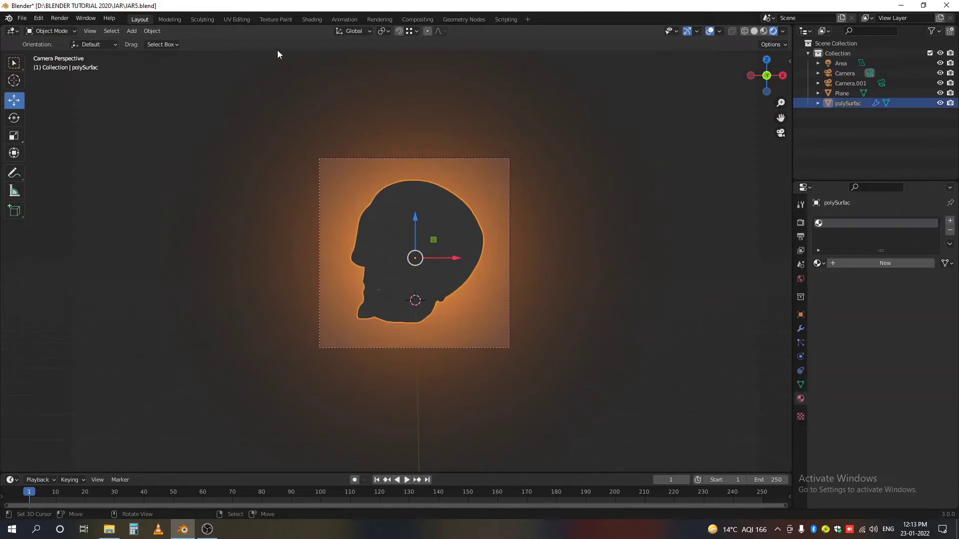
Step: In Shading, create Material.006 for the skull, delete Principled BSDF, and add Wave Texture
left_click(311, 19)
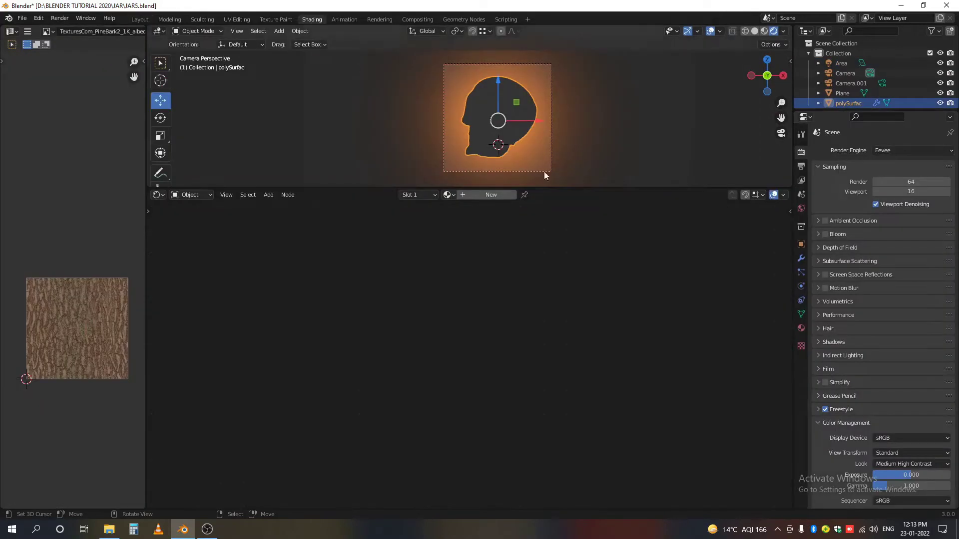
scroll(515, 129, "up", 1)
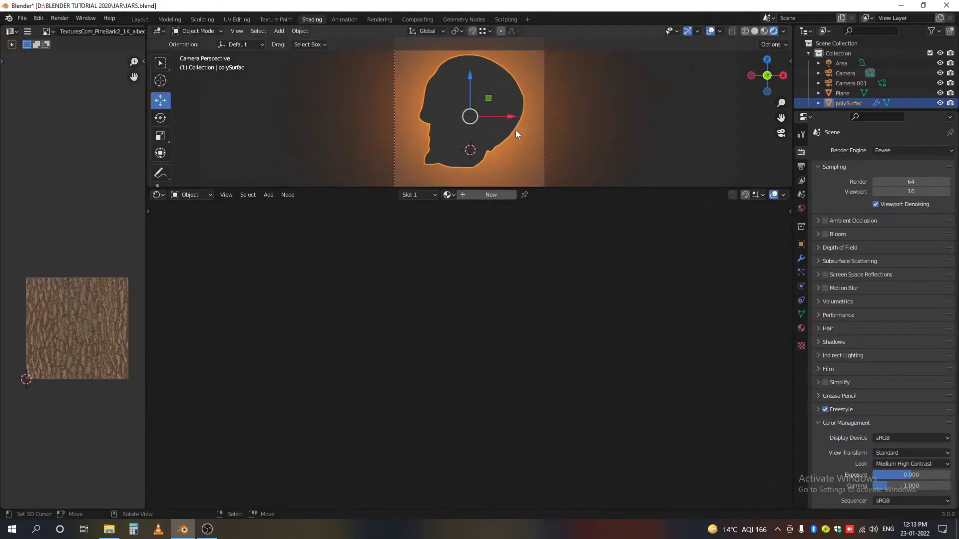
left_click(482, 196)
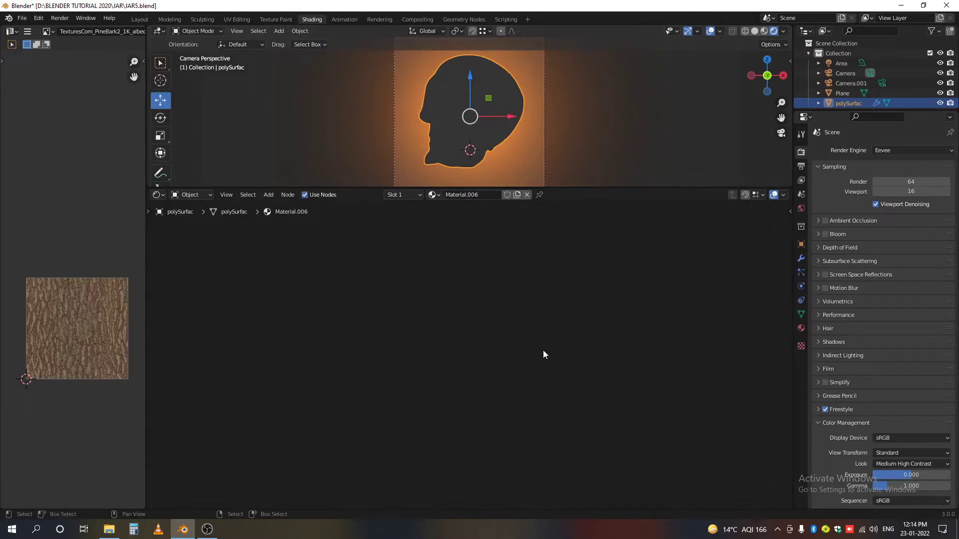
key("Home")
left_click_drag(449, 258, 488, 257)
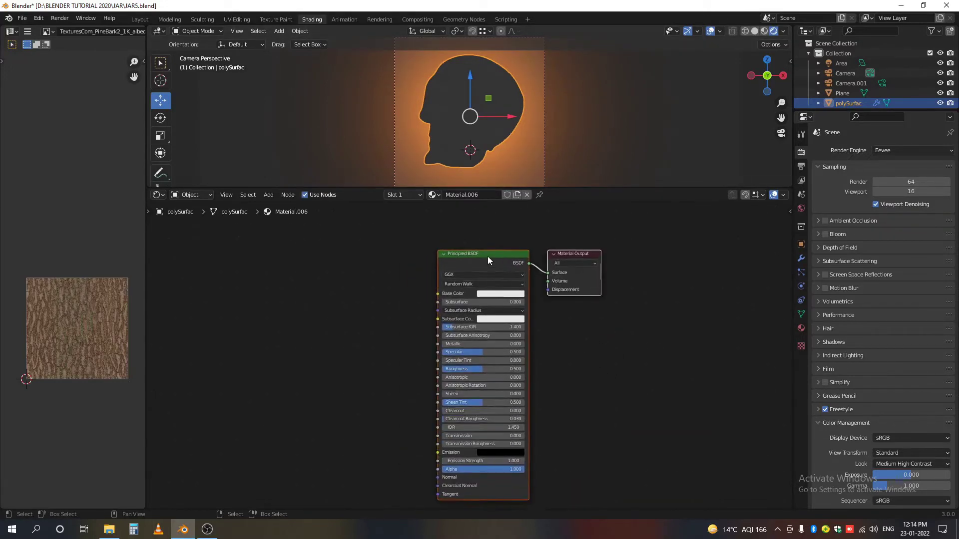
key("x")
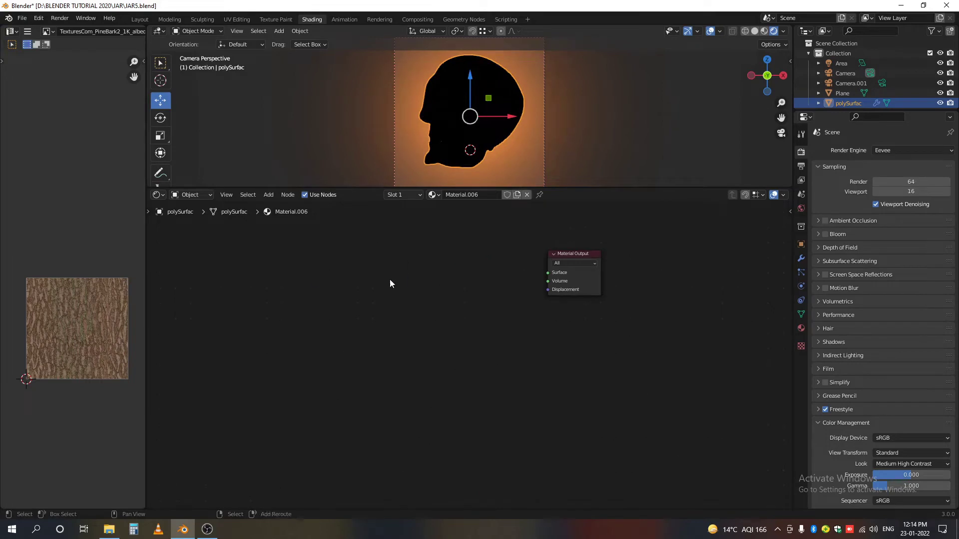
key("shift+a")
type("wave t")
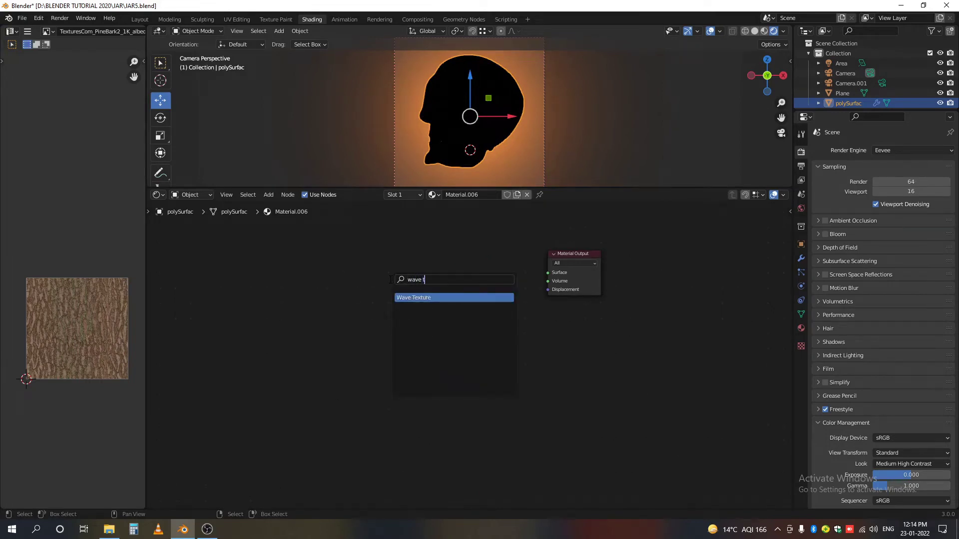
key("Return")
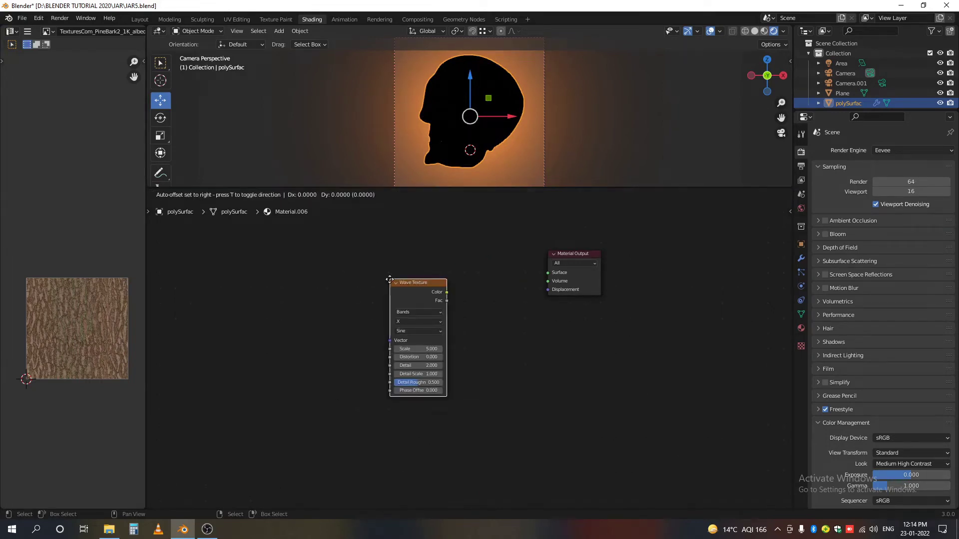
Step: Link Wave Texture Color to Surface, with Window coordinates feeding it through a Mapping node
left_click(390, 280)
left_click_drag(446, 291, 547, 272)
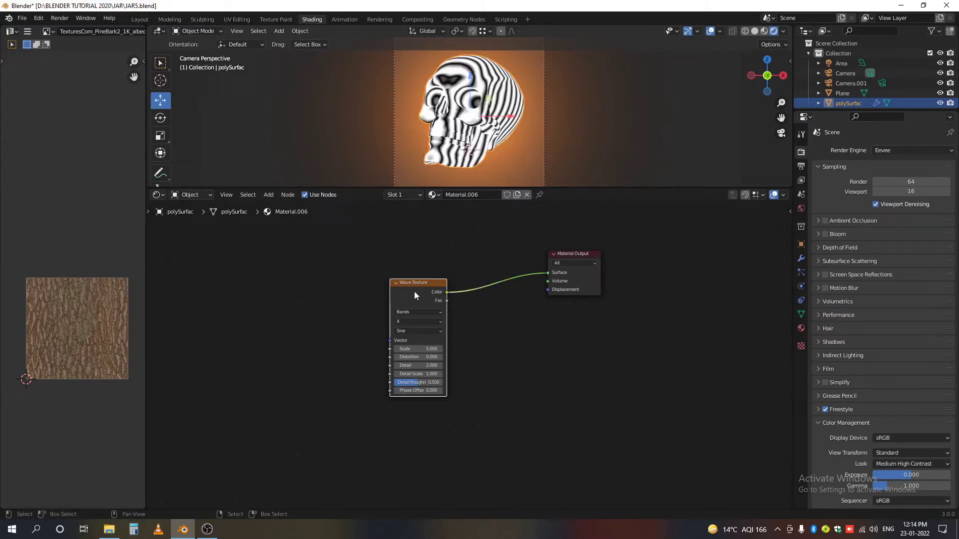
key("ctrl+t")
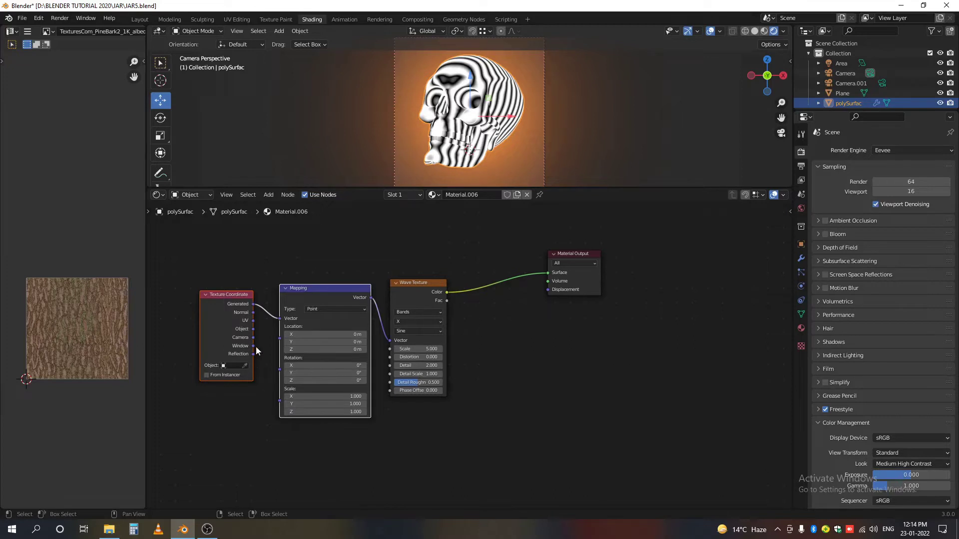
left_click_drag(253, 345, 285, 321)
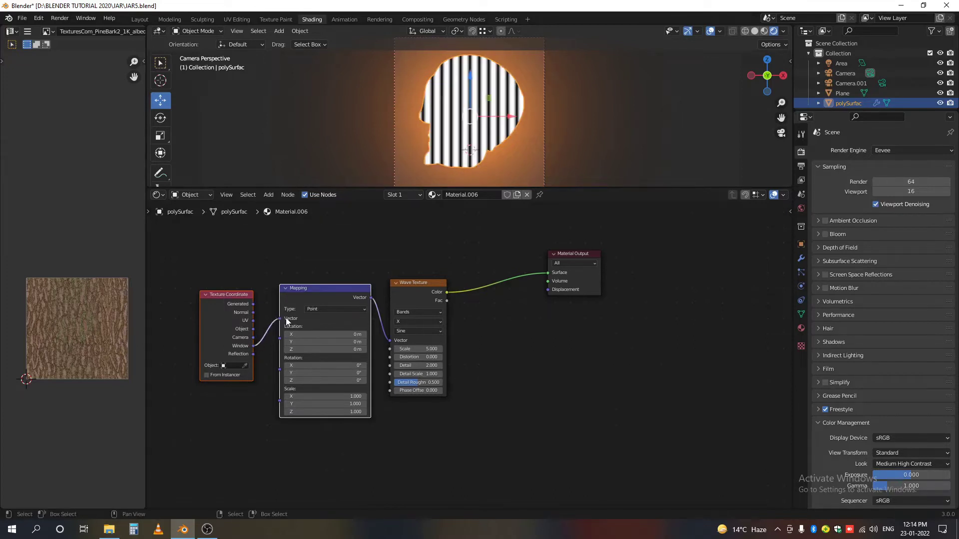
scroll(456, 370, "up", 1)
scroll(419, 352, "up", 2)
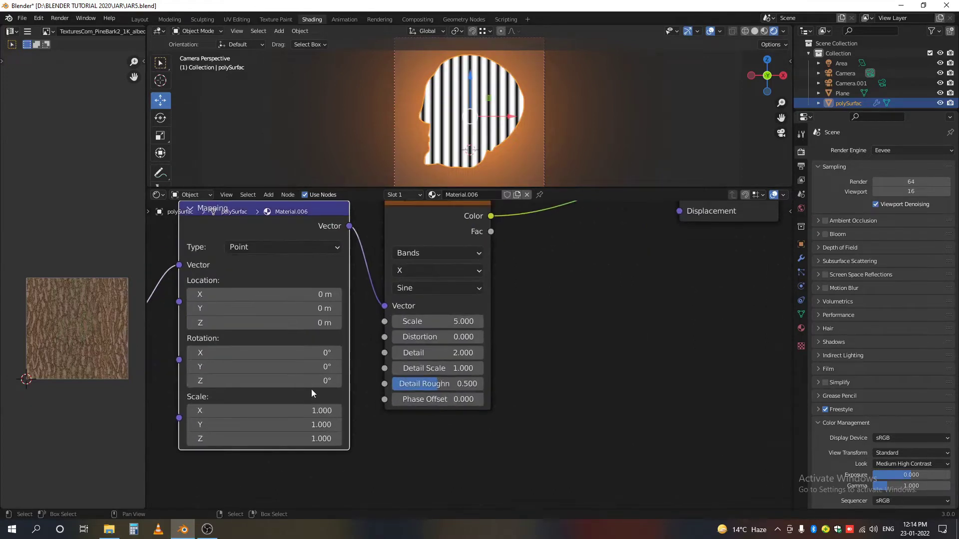
middle_click_drag(487, 328, 390, 442)
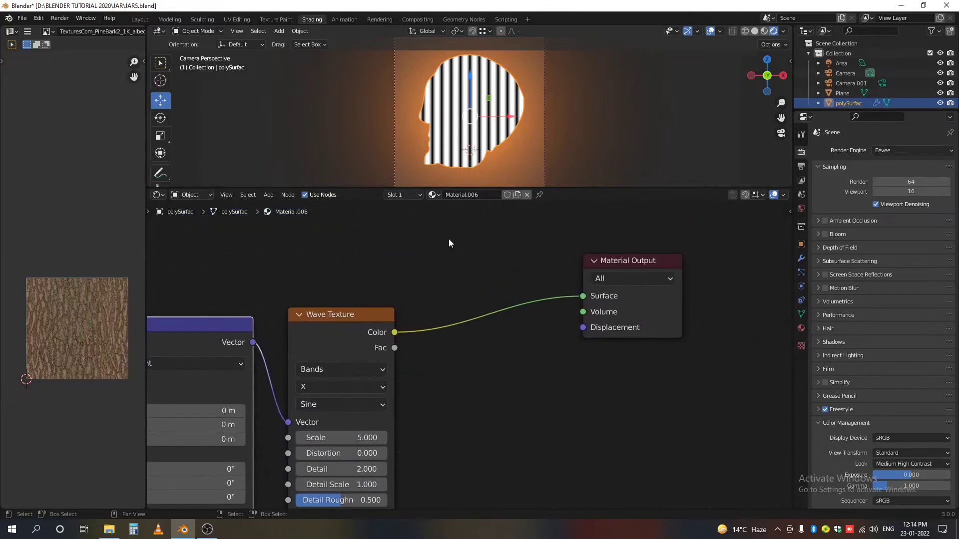
Step: Insert a Constant ColorRamp between texture and output, with the white stop mid-ramp
key("shift+a")
type("colo")
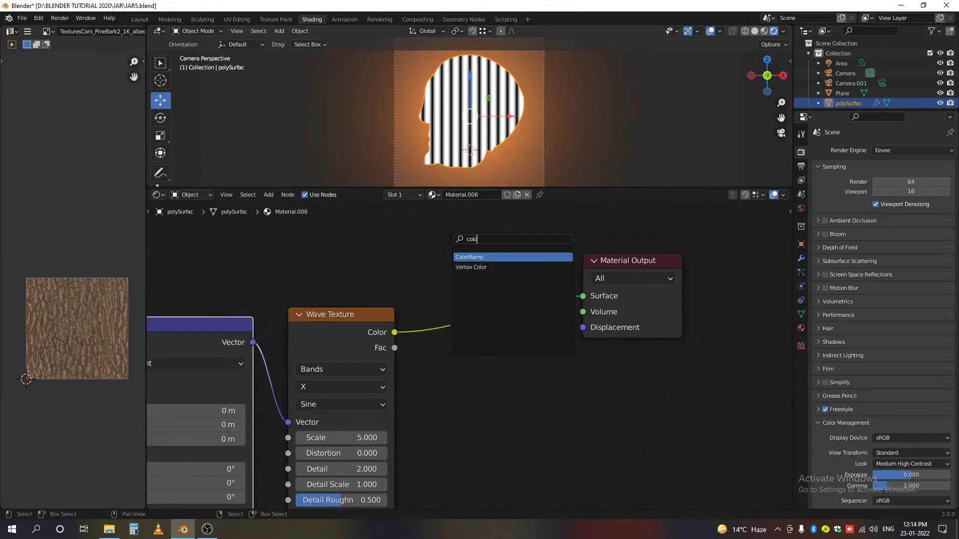
key("Return")
left_click(437, 250)
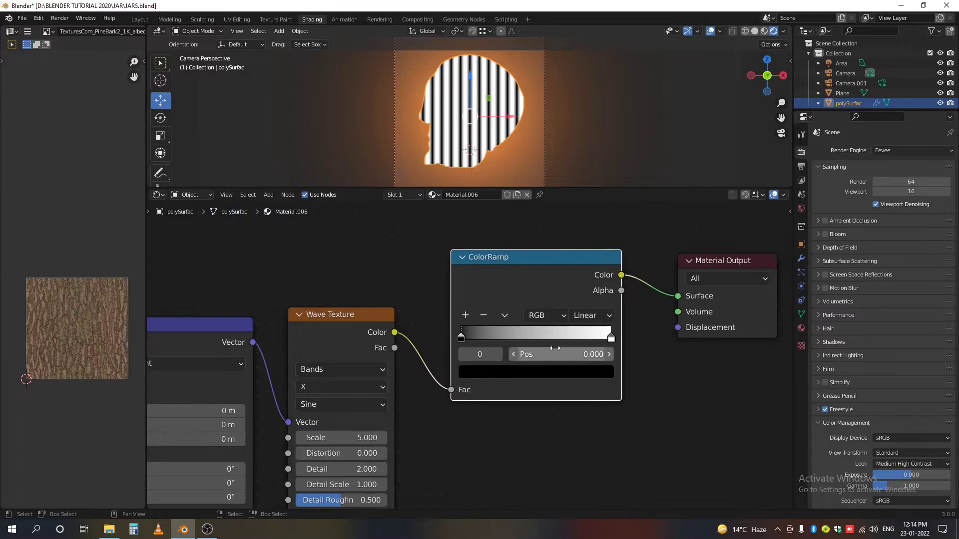
scroll(525, 322, "up", 1)
left_click(601, 305)
left_click(601, 405)
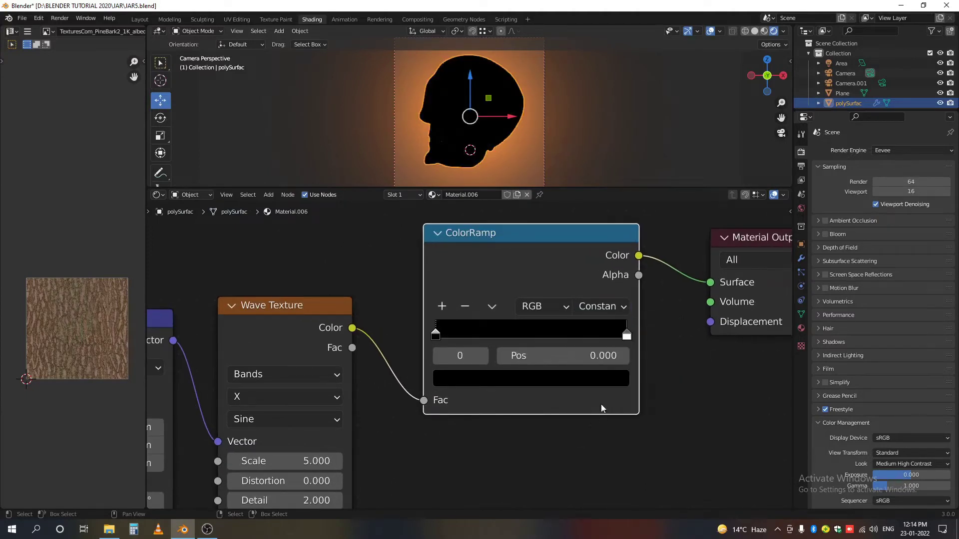
scroll(529, 320, "up", 1)
left_click_drag(659, 338, 536, 339)
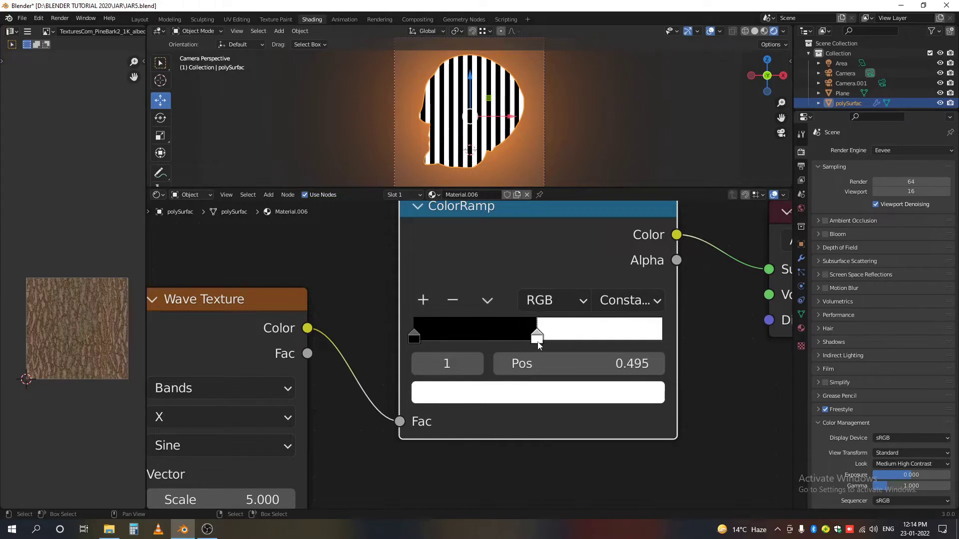
Step: Set the Wave Texture scale to 15 and zoom out to show the whole tree
mouse_move(328, 440)
middle_mouse_down()
mouse_move(412, 385)
mouse_move(419, 359)
middle_mouse_up()
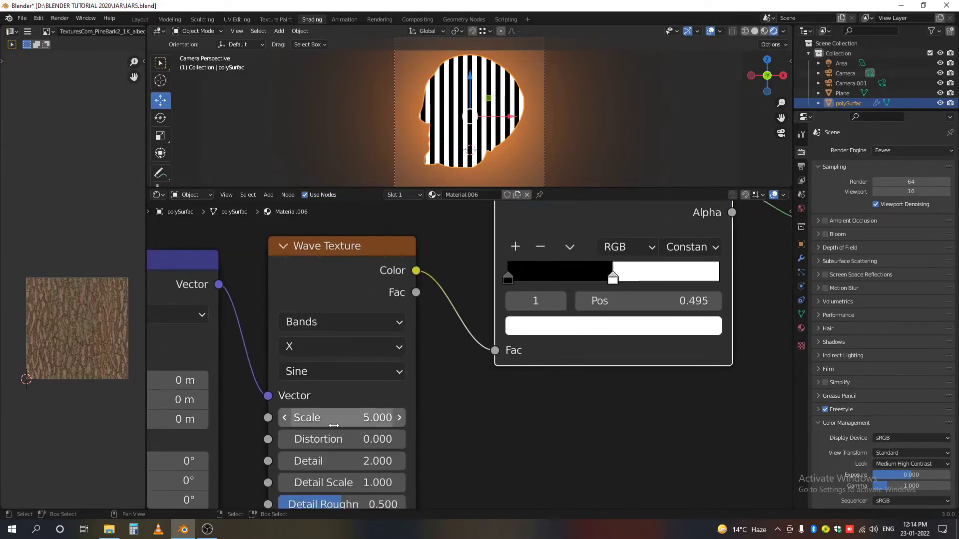
double_click(332, 418)
type("25")
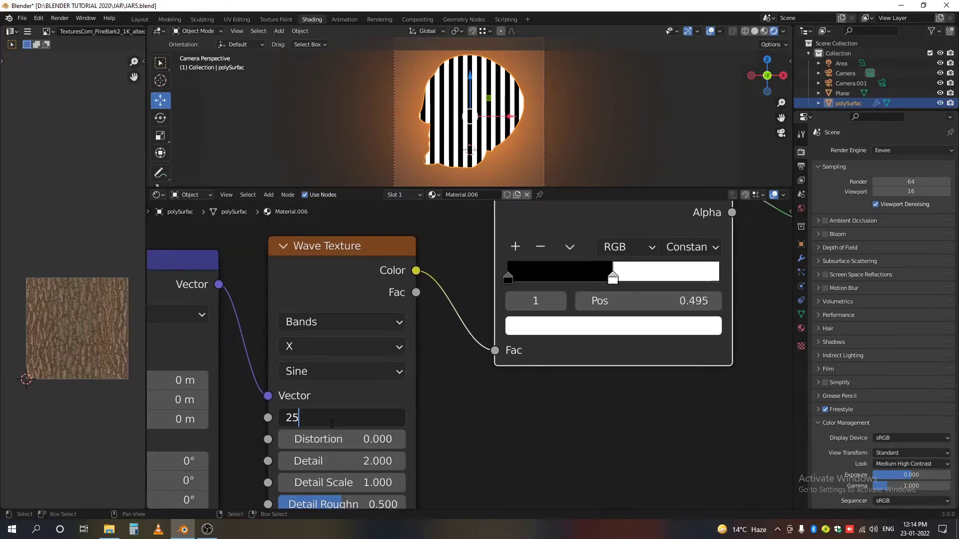
key("Return")
scroll(613, 282, "up", 1)
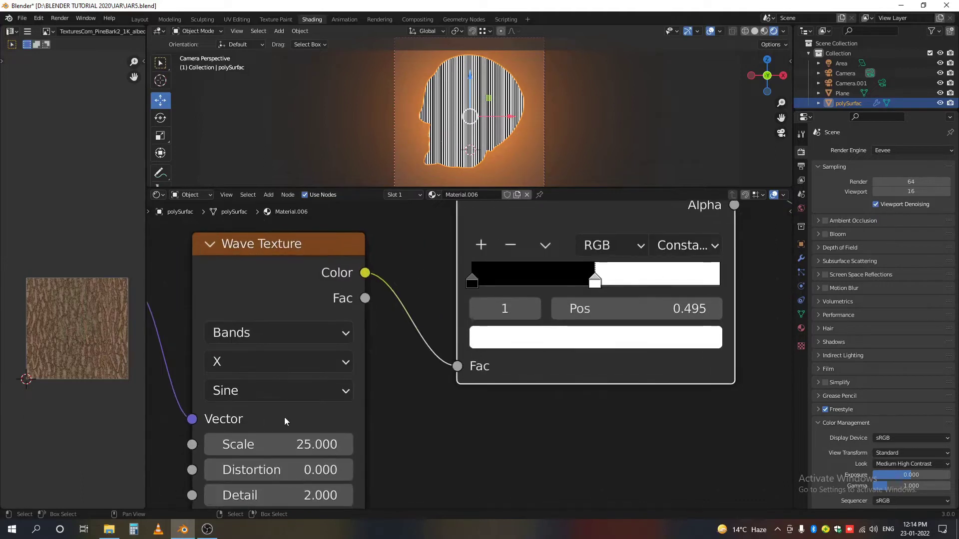
double_click(281, 445)
type("15")
key("Return")
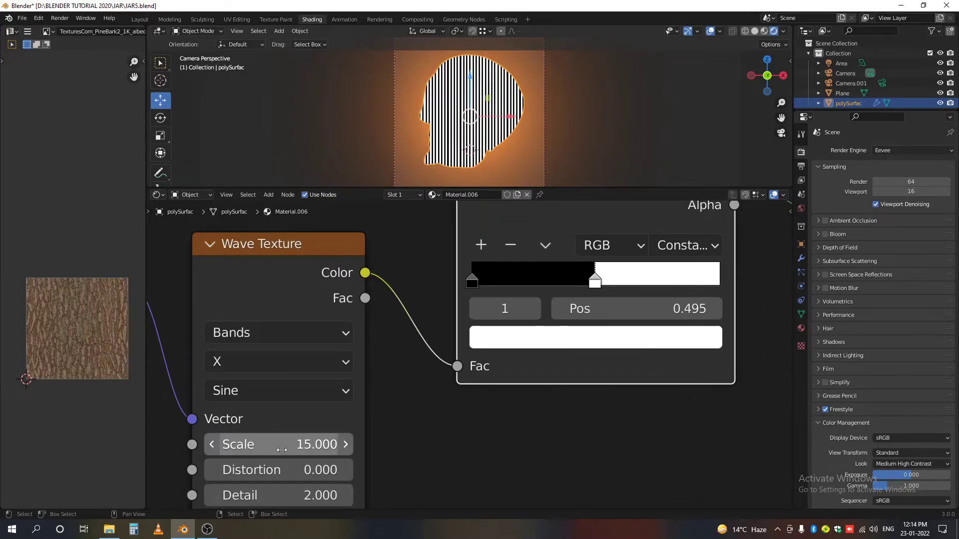
left_click_drag(281, 445, 294, 446)
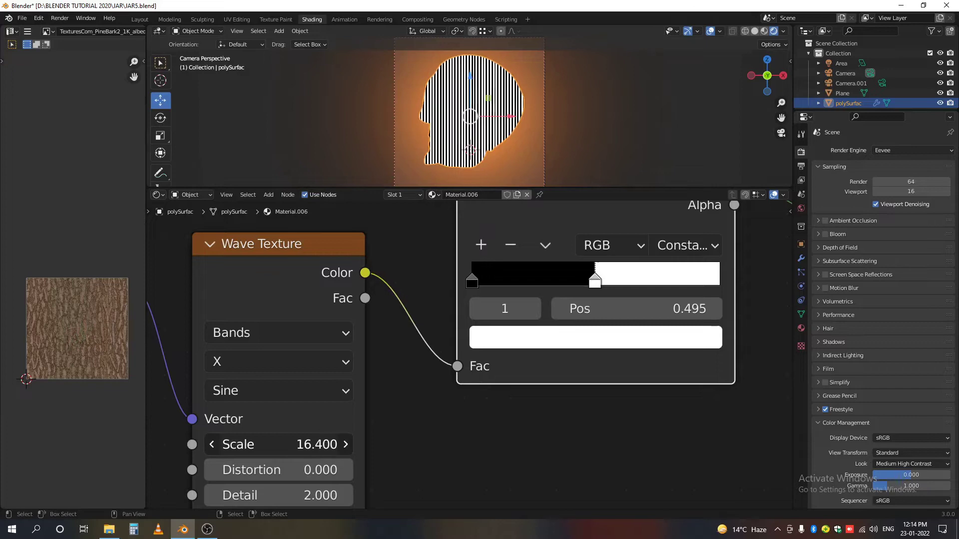
scroll(531, 373, "down", 2)
double_click(340, 428)
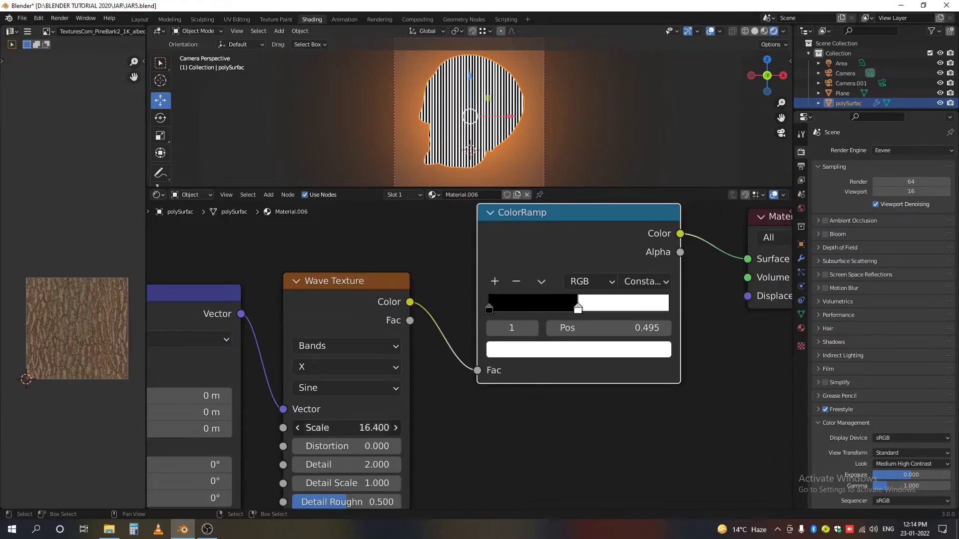
type("15")
key("Return")
scroll(601, 425, "down", 2)
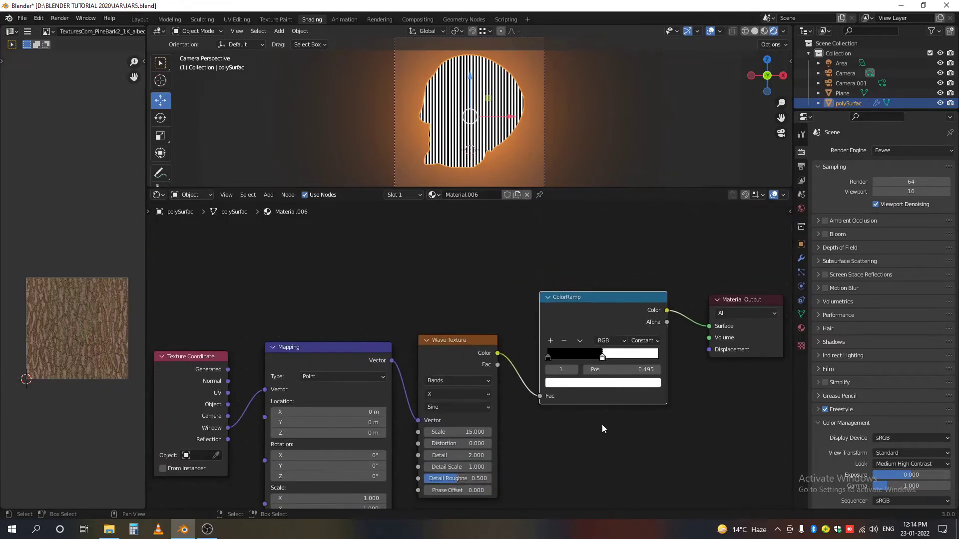
scroll(524, 375, "down", 2)
mouse_move(480, 309)
middle_mouse_down()
mouse_move(479, 339)
mouse_move(480, 322)
middle_mouse_up()
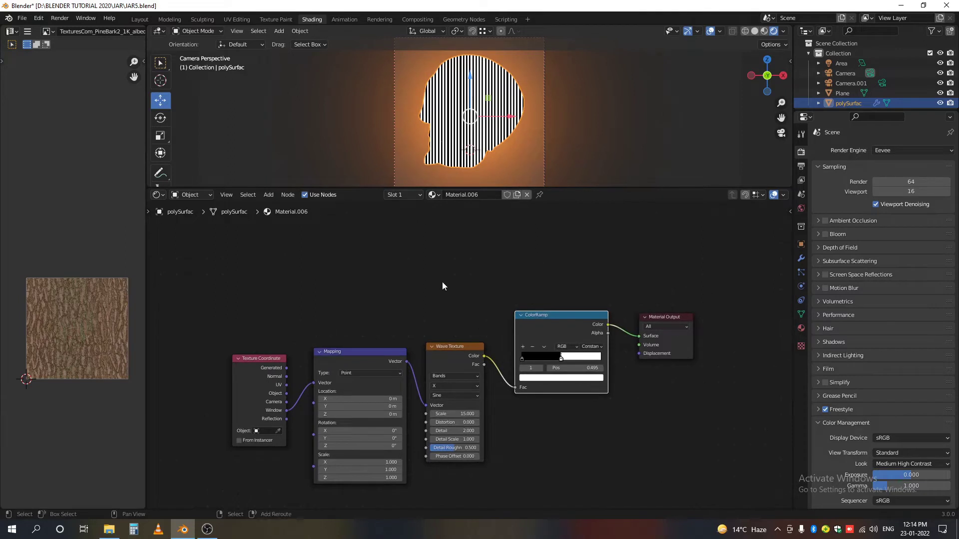
Step: Add a Layer Weight node above the node tree
key("shift+a")
left_click(442, 282)
type("laye")
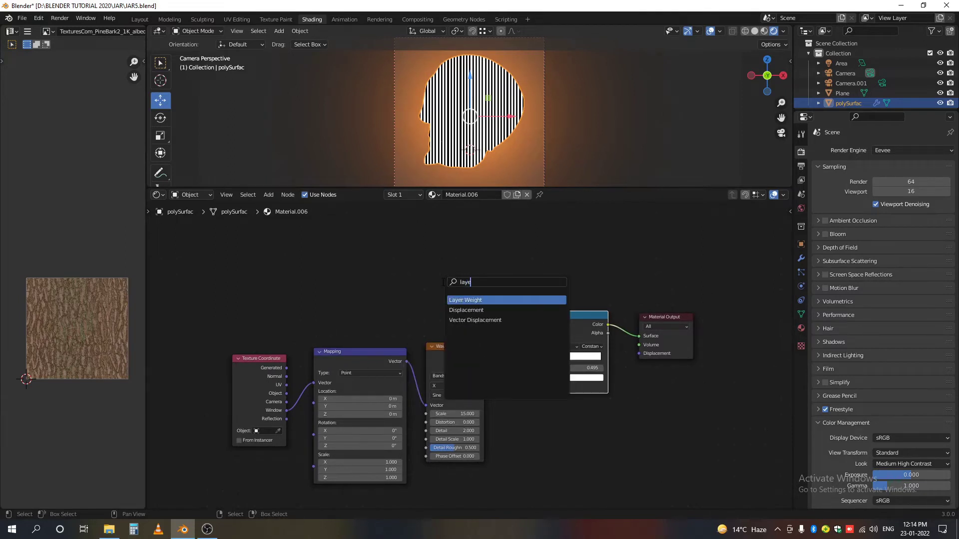
key("Return")
left_click(384, 268)
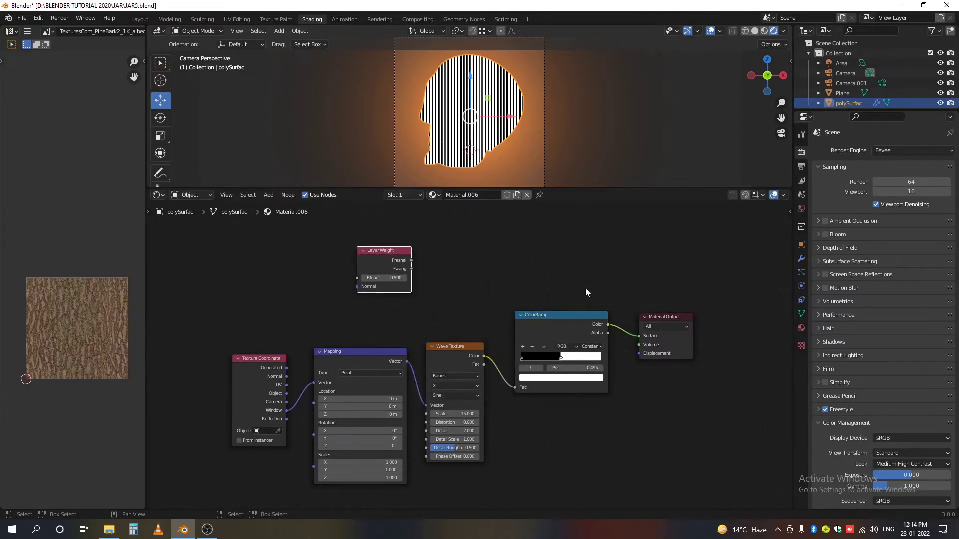
Step: Insert a Multiply MixRGB before Material Output and link Layer Weight Facing to Color1
left_click_drag(655, 321, 696, 314)
key("shift+a")
left_click(619, 270)
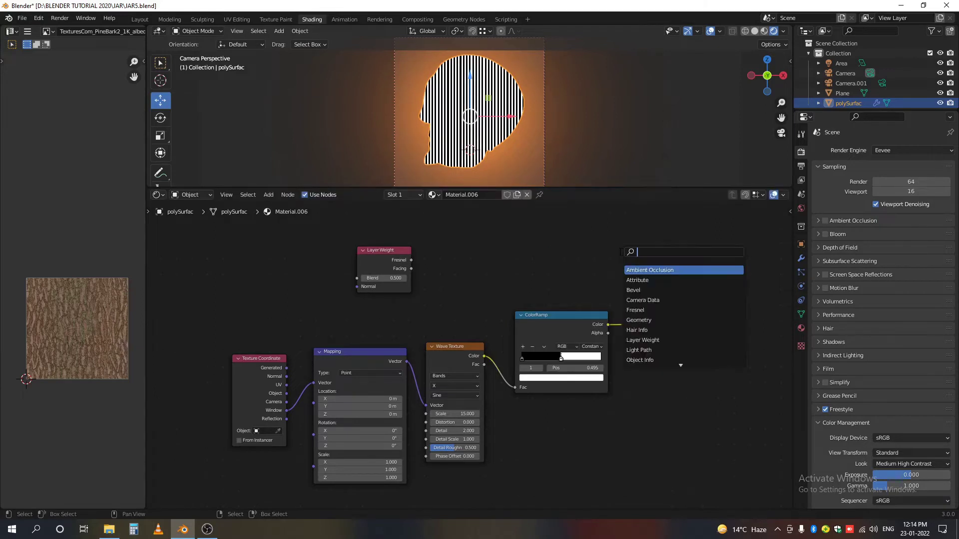
type("mix")
key("Return")
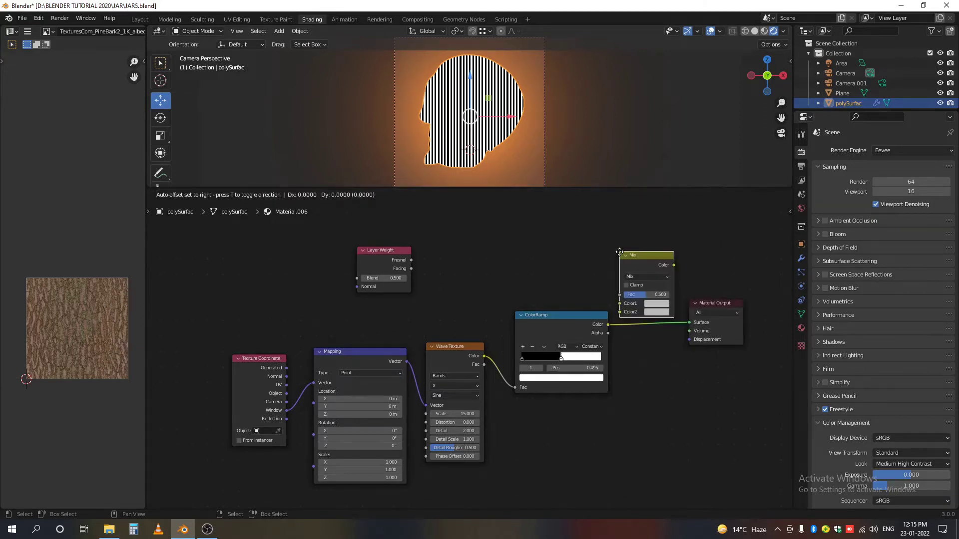
left_click(647, 291)
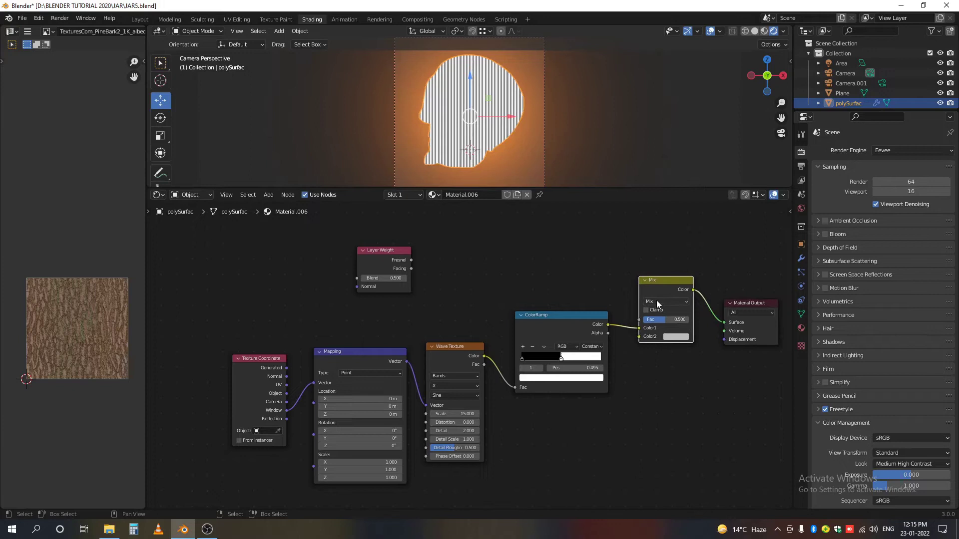
left_click(657, 300)
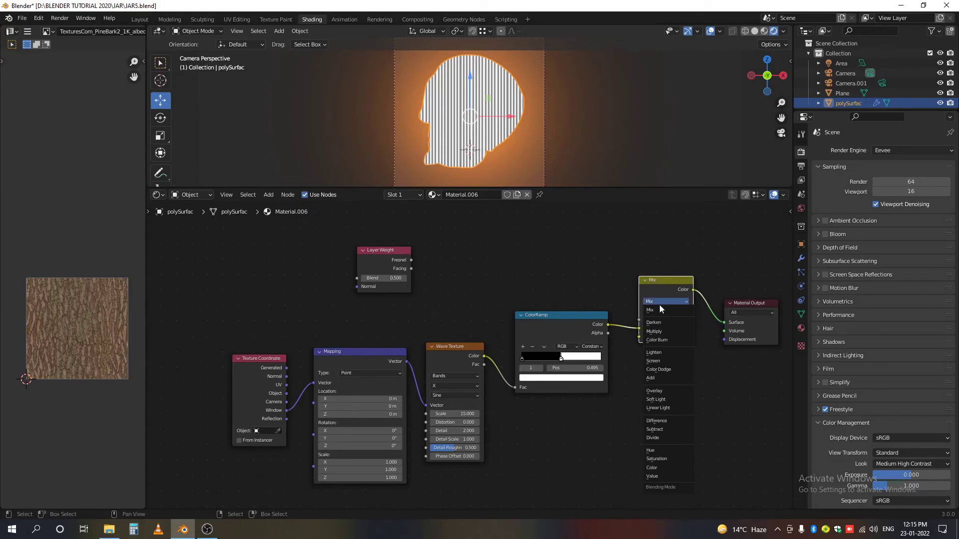
left_click(664, 333)
left_click_drag(570, 318, 567, 336)
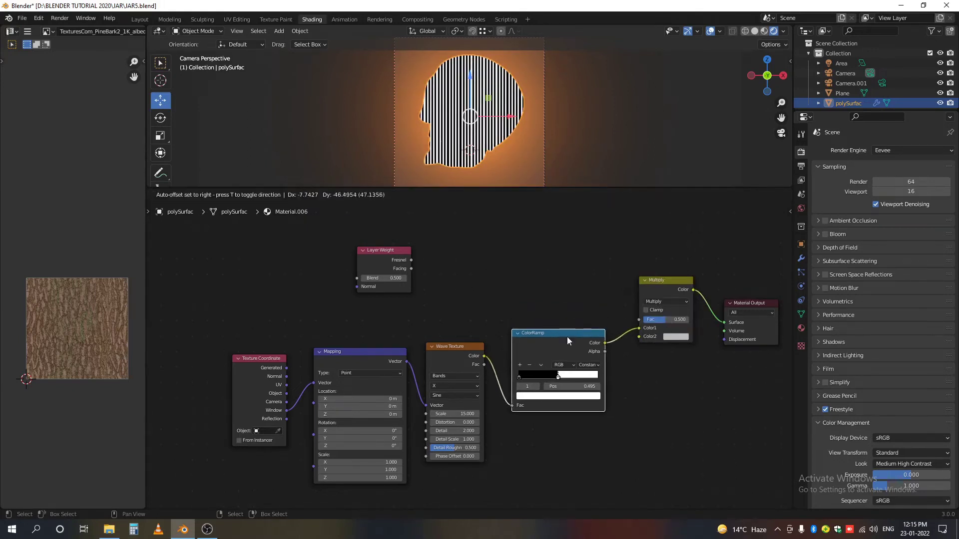
left_click_drag(411, 270, 641, 337)
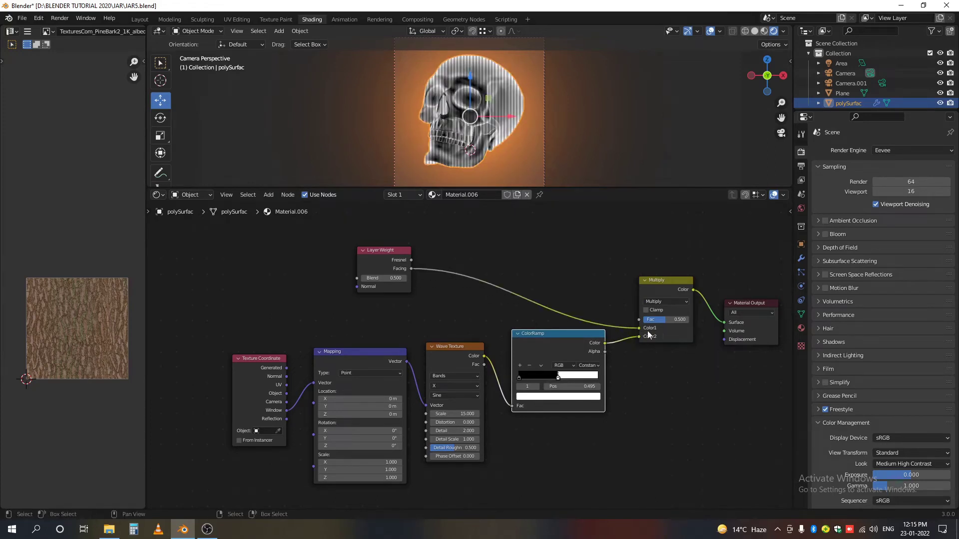
Step: Put a Constant ColorRamp on the Facing link, white stop at 0.450, black toward the right
key("shift+a")
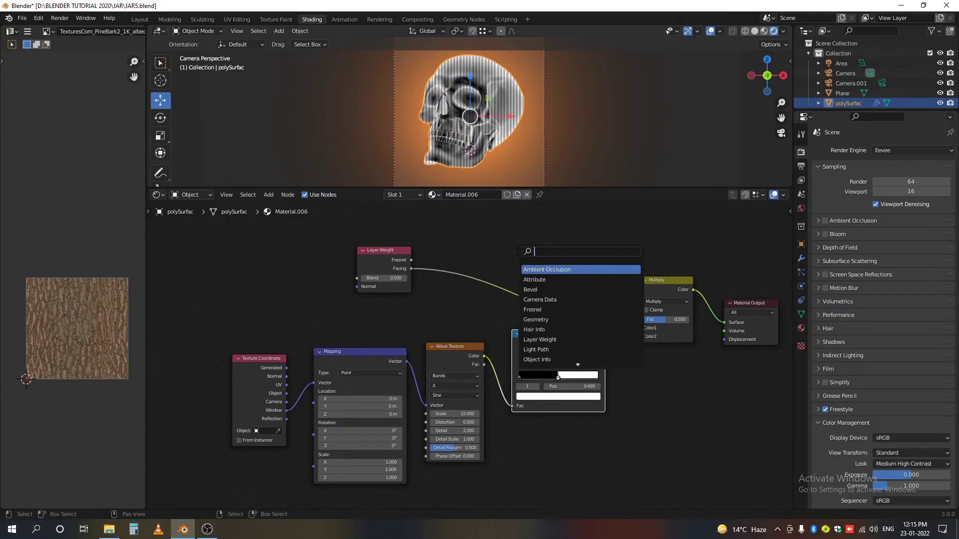
type("colo")
key("Return")
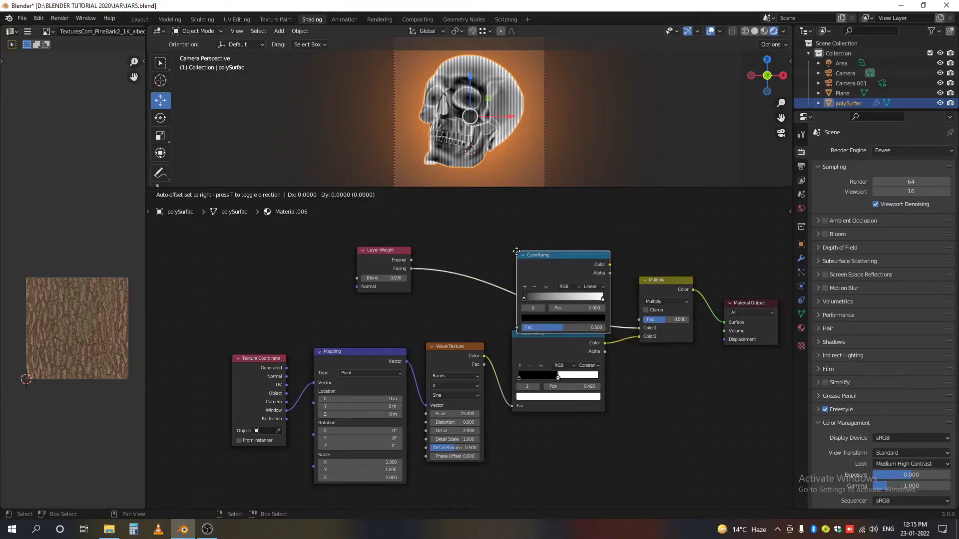
left_click(515, 250)
scroll(537, 274, "up", 5)
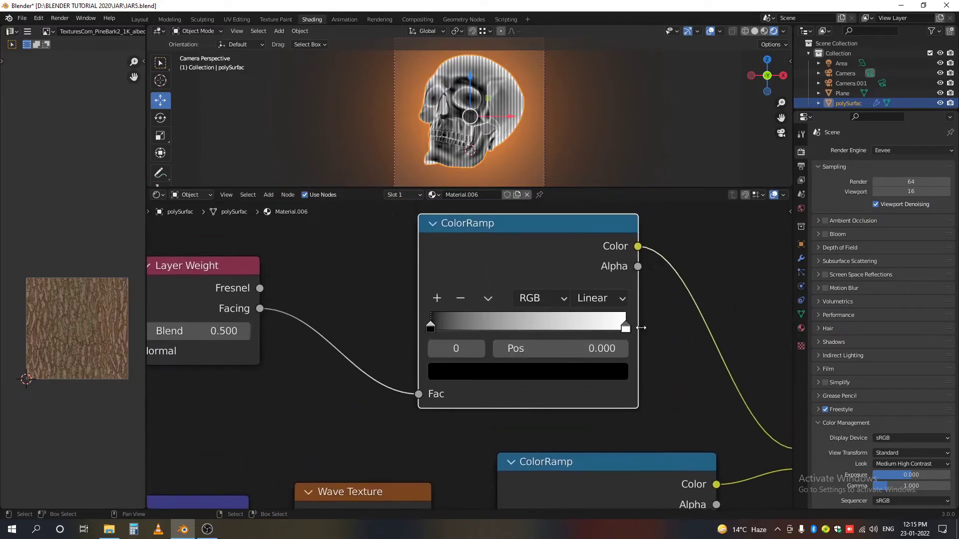
left_click(601, 297)
left_click(605, 392)
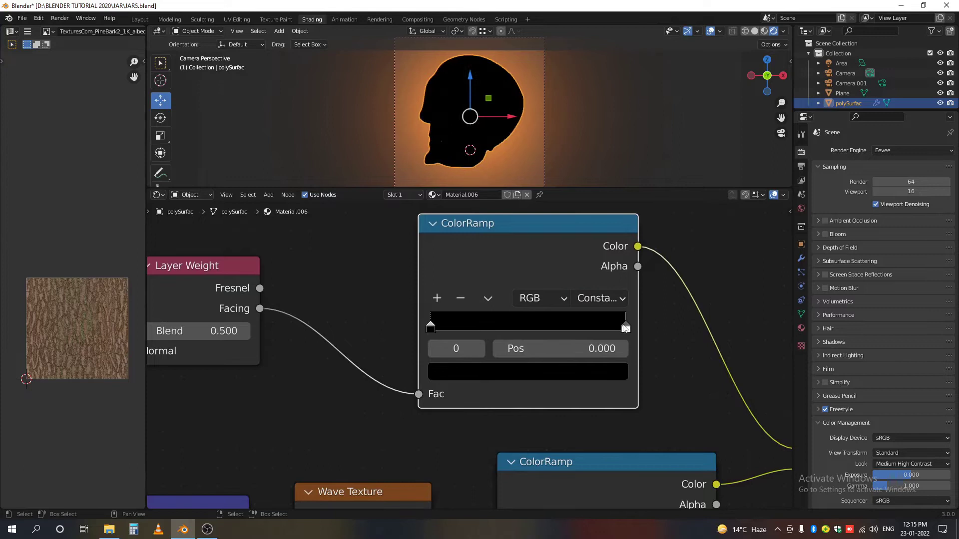
left_click_drag(625, 327, 518, 327)
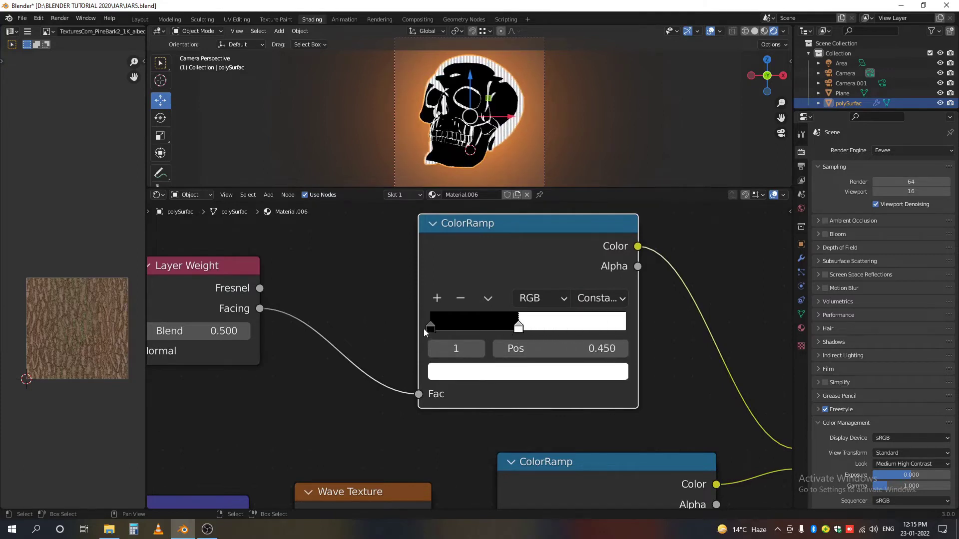
mouse_move(428, 328)
left_mouse_down()
mouse_move(539, 327)
mouse_move(431, 327)
left_mouse_up()
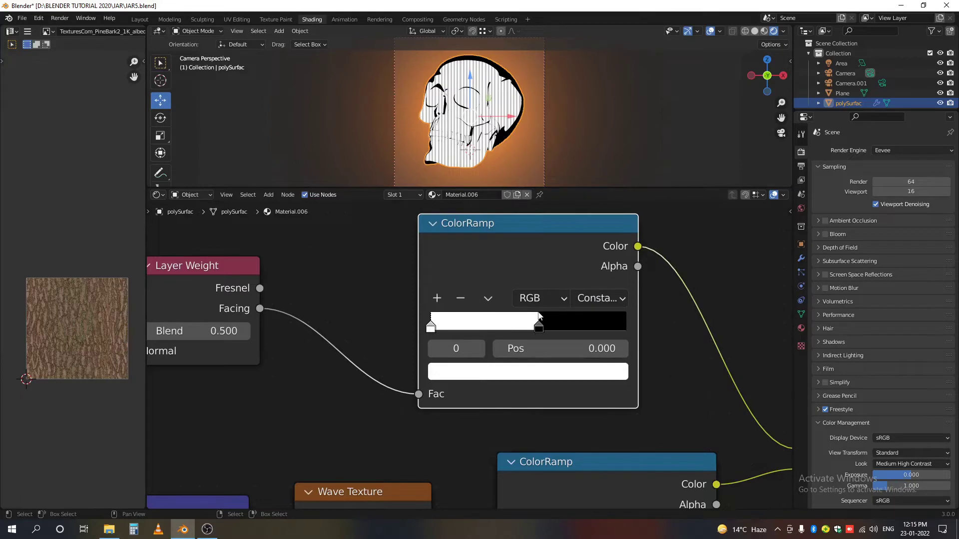
scroll(525, 301, "down", 2)
scroll(487, 292, "down", 2)
scroll(450, 285, "down", 1)
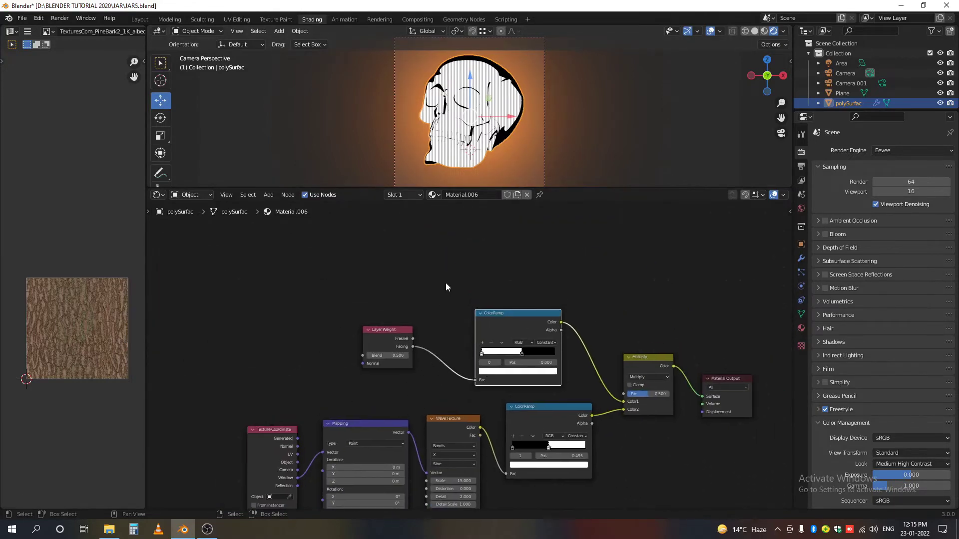
Step: Add a Normal node fed by the Texture Coordinate Normal output
key("shift+a")
left_click(403, 266)
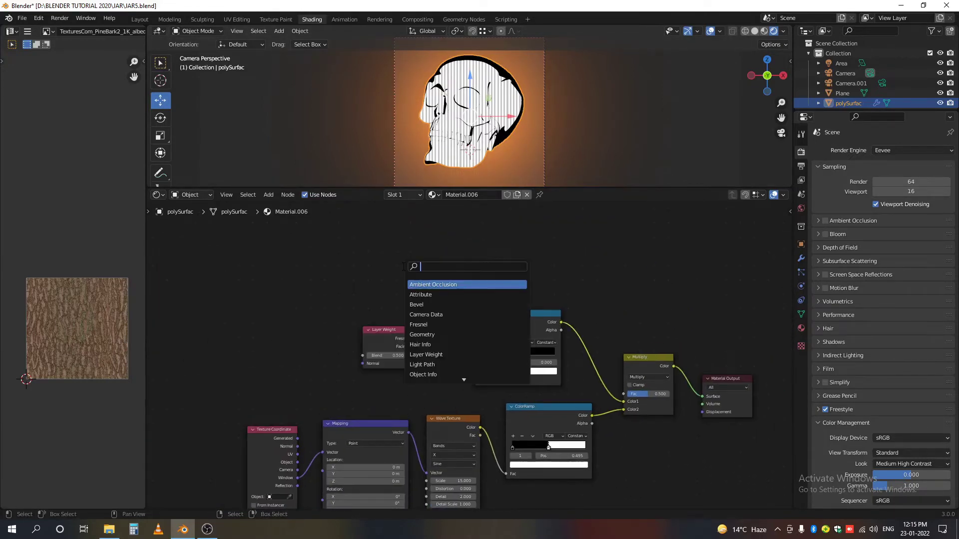
type("nor")
key("Return")
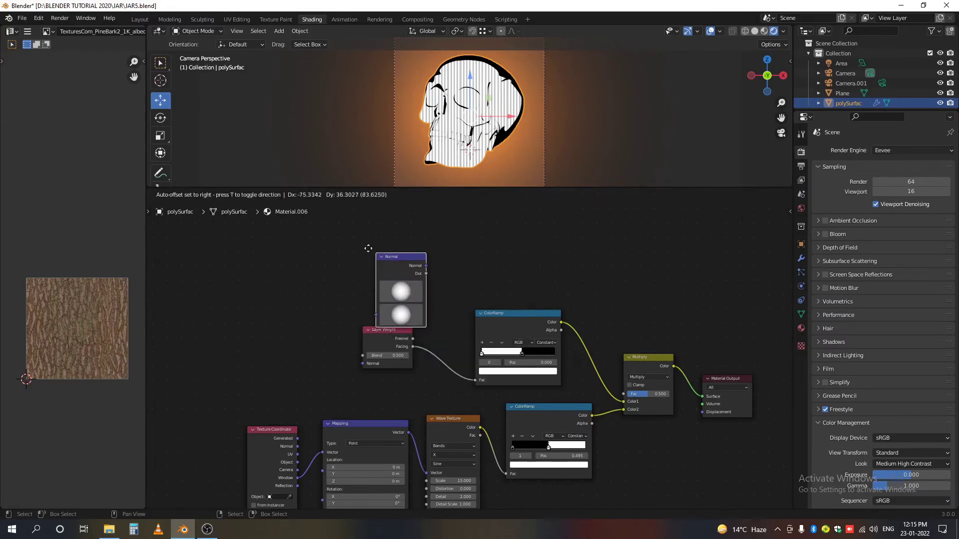
left_click(368, 248)
mouse_move(274, 431)
left_mouse_down()
mouse_move(262, 389)
mouse_move(382, 281)
left_mouse_up()
scroll(267, 409, "up", 2)
middle_click_drag(606, 299, 465, 338)
scroll(450, 334, "down", 1)
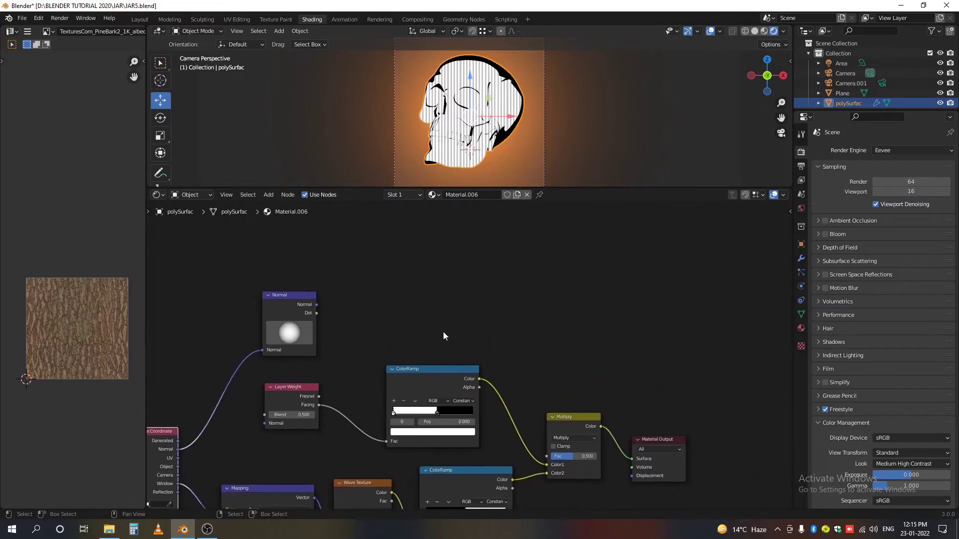
Step: Add a ColorRamp driven by Normal Dot, its Color feeding the Multiply Fac
key("shift+a")
type("color")
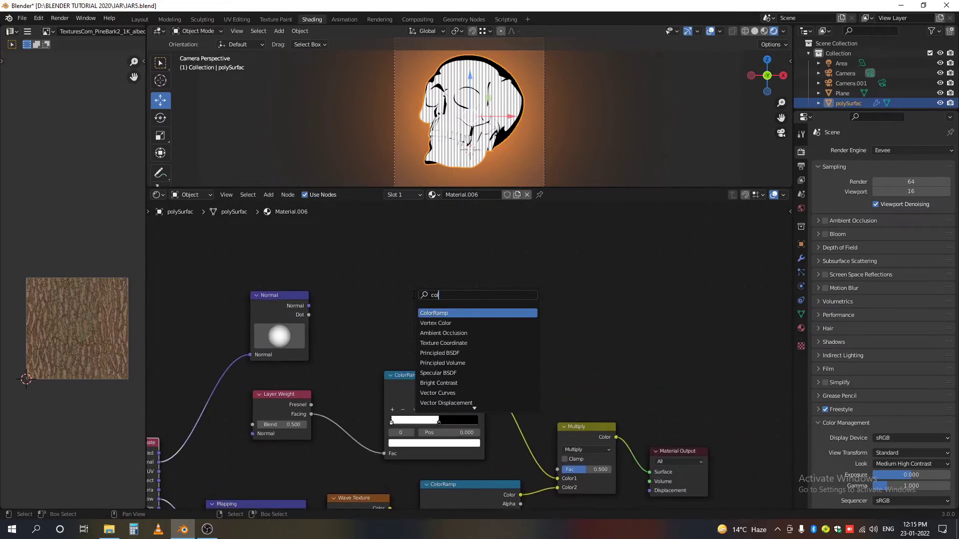
key("Return")
left_click(380, 274)
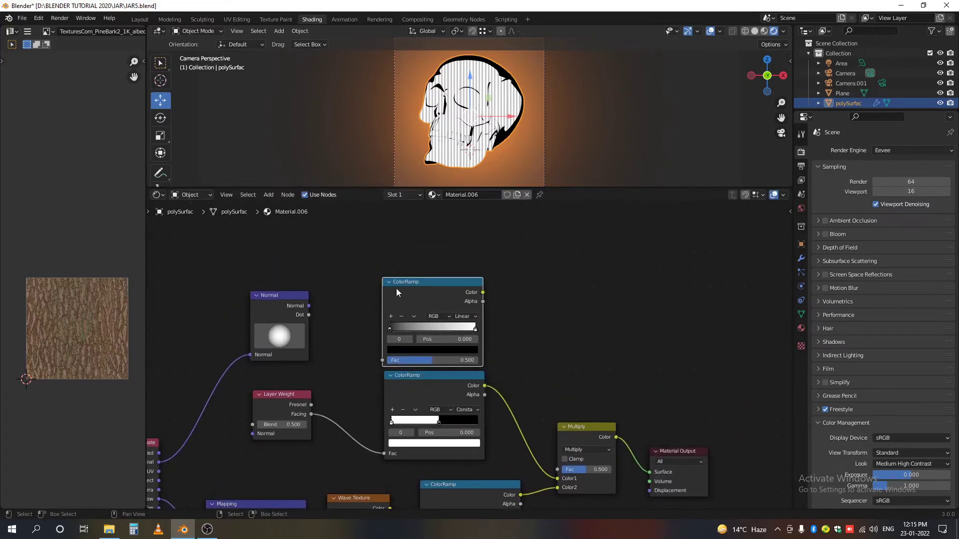
left_click_drag(308, 315, 381, 355)
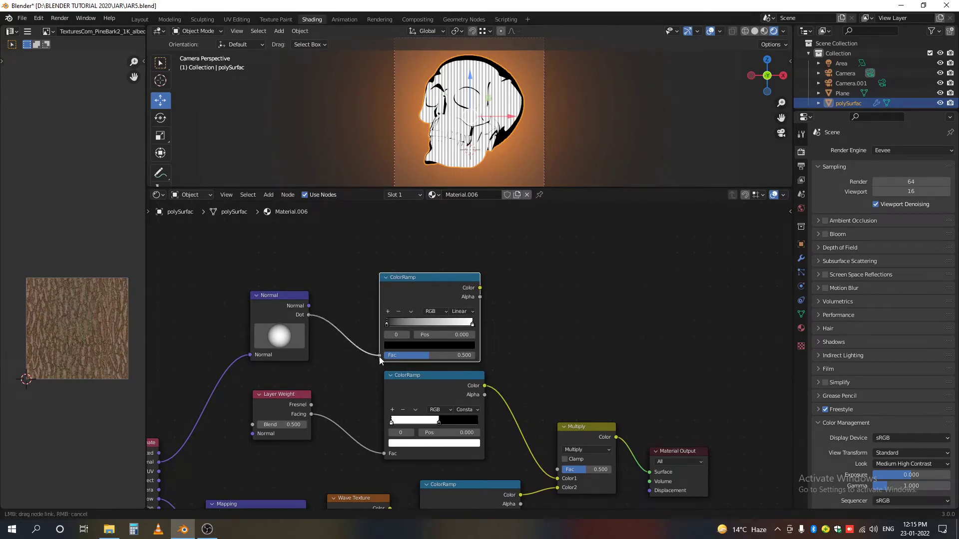
middle_click_drag(564, 373, 522, 349)
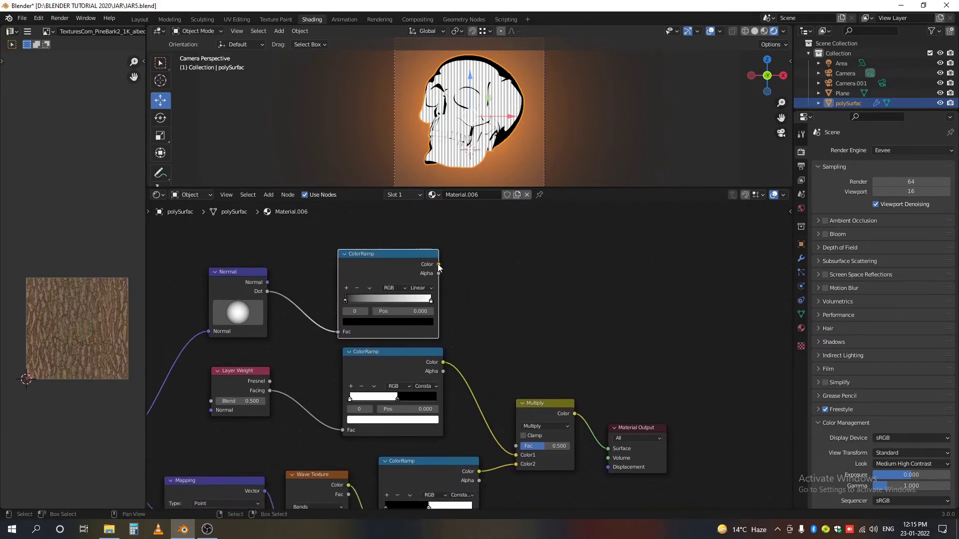
left_click_drag(439, 266, 520, 445)
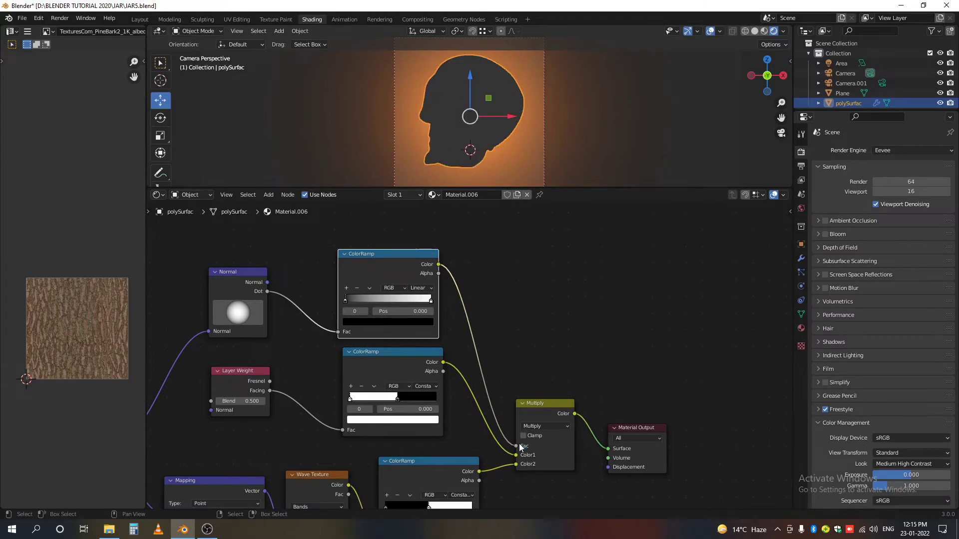
scroll(392, 309, "up", 2)
scroll(392, 310, "up", 3)
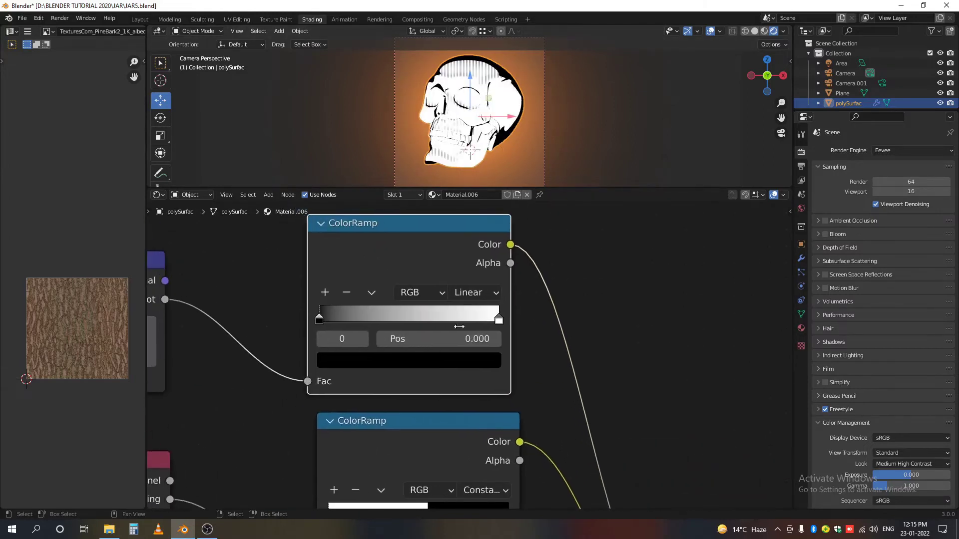
Step: Make the Normal-driven ramp Constant and arrange its stops white then black
left_click(476, 292)
left_click(485, 388)
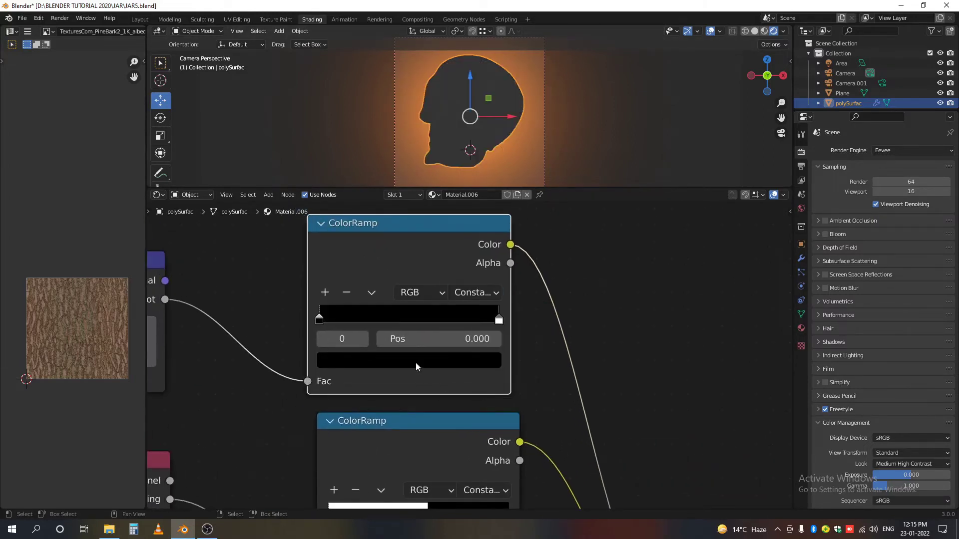
scroll(416, 363, "up", 2)
left_click_drag(593, 363, 438, 365)
mouse_move(371, 365)
left_mouse_down()
mouse_move(479, 365)
mouse_move(367, 367)
left_mouse_up()
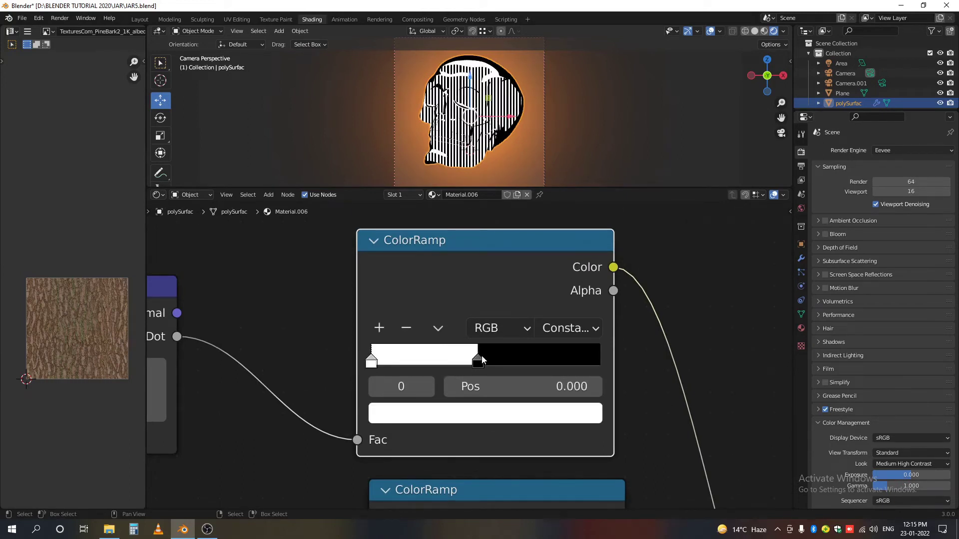
mouse_move(480, 363)
left_mouse_down()
mouse_move(390, 365)
mouse_move(427, 365)
mouse_move(408, 365)
left_mouse_up()
middle_click_drag(322, 390, 665, 387)
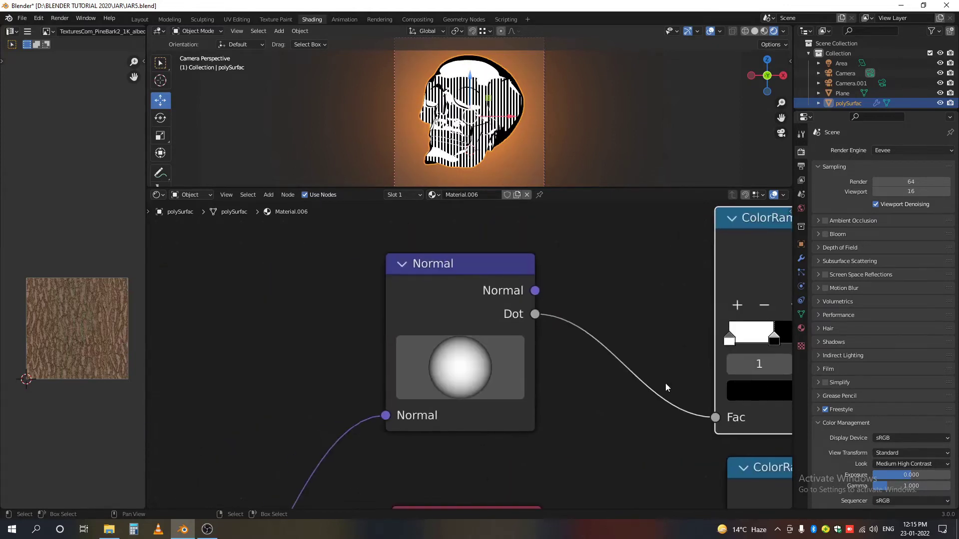
Step: Tilt the Normal node's direction sphere to reshape the skull's shadows
mouse_move(479, 376)
left_mouse_down()
mouse_move(455, 363)
mouse_move(554, 326)
left_mouse_up()
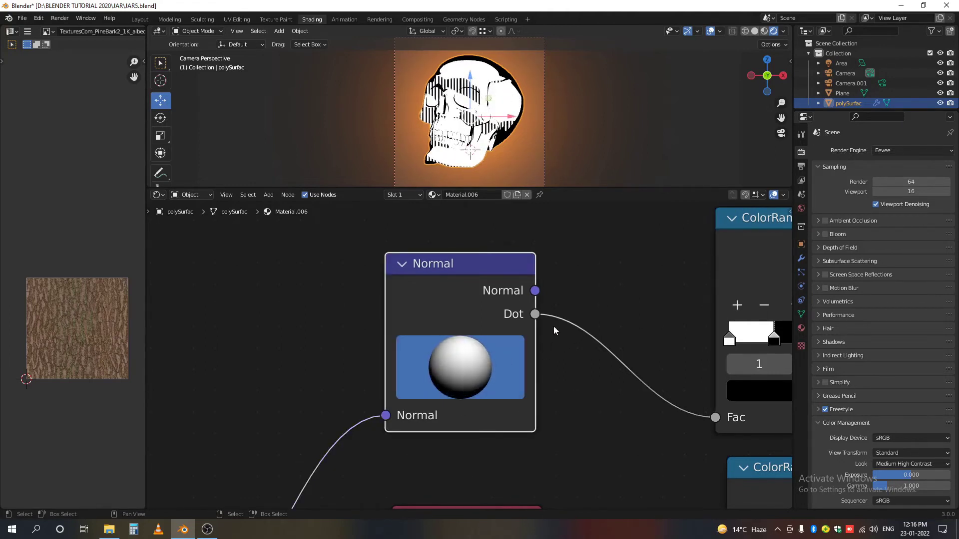
left_click_drag(462, 384, 399, 329)
mouse_move(457, 371)
left_mouse_down()
mouse_move(449, 365)
mouse_move(469, 377)
left_mouse_up()
middle_click_drag(674, 360, 435, 367)
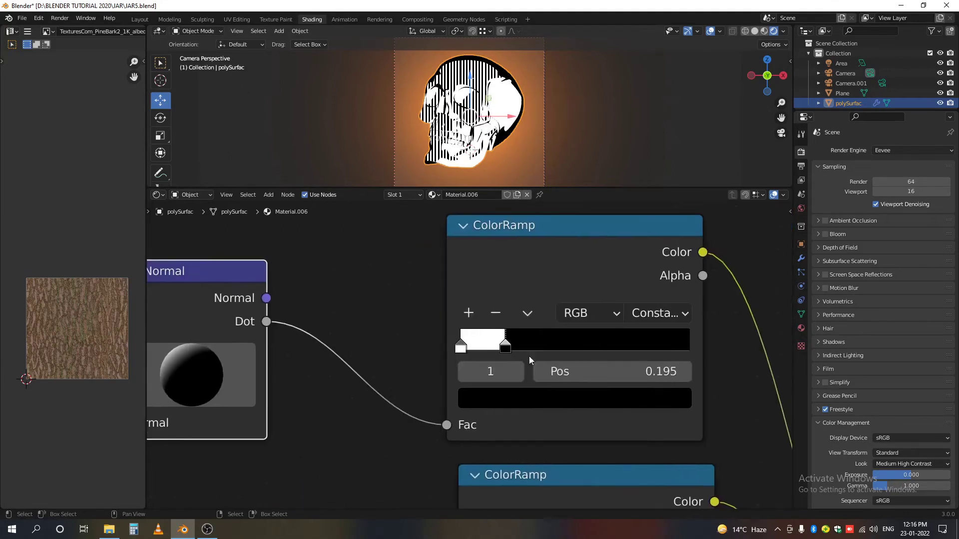
Step: Widen the ramp's white region, leaving only a thin black band at its start
left_click_drag(507, 345, 626, 345)
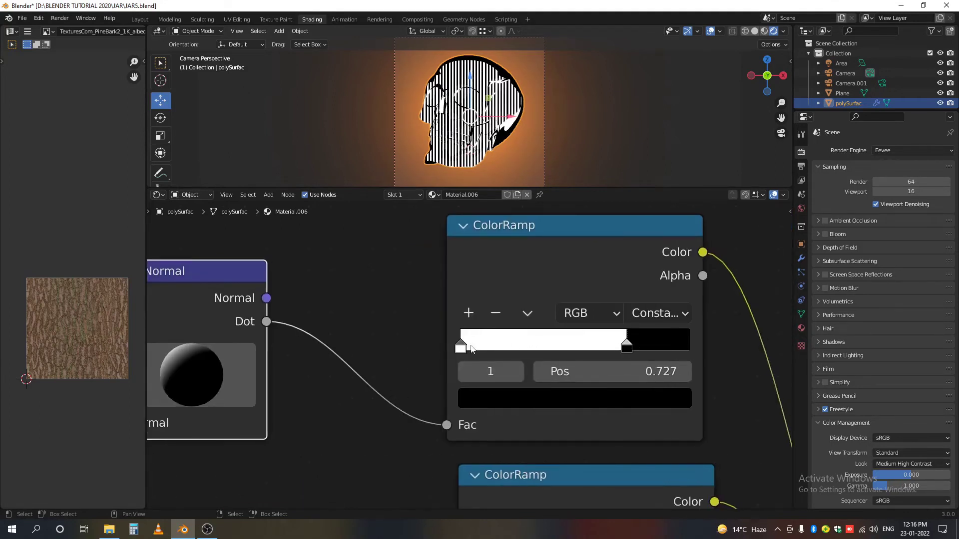
mouse_move(461, 345)
left_mouse_down()
mouse_move(652, 346)
mouse_move(461, 345)
left_mouse_up()
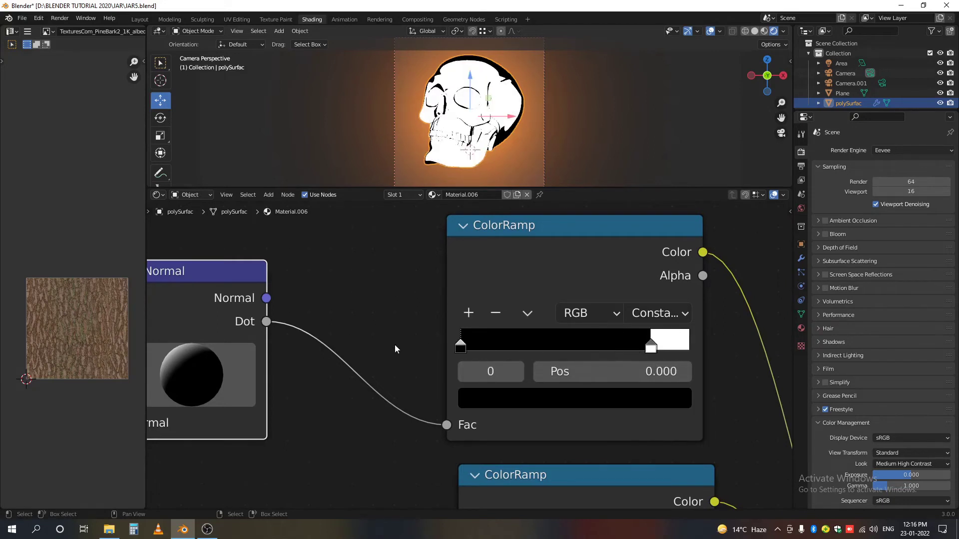
left_click_drag(650, 345, 491, 346)
scroll(388, 407, "down", 2)
Step: Set Mapping Z rotation to -30° and Wave Texture scale to 30, then deselect the skull
middle_click_drag(387, 407, 420, 337)
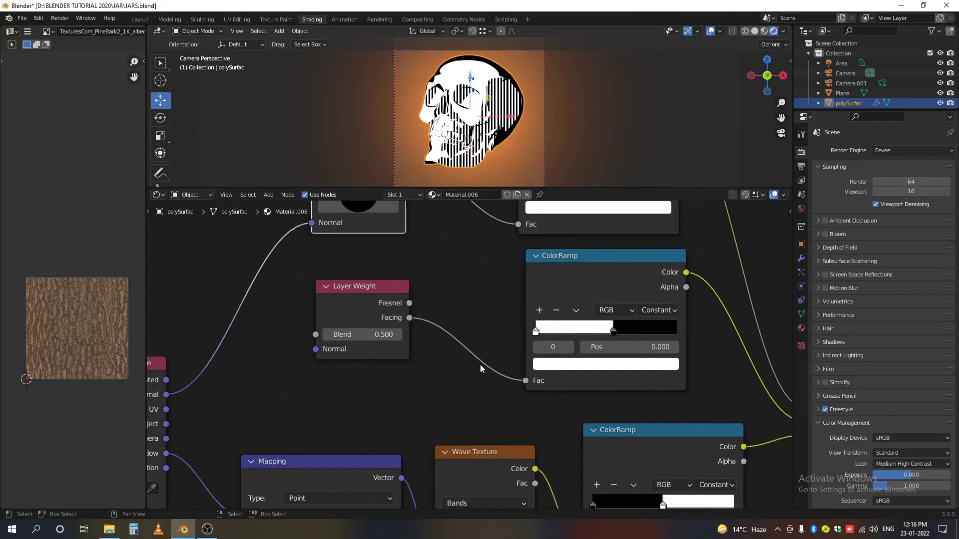
mouse_move(420, 374)
middle_mouse_down()
mouse_move(455, 305)
mouse_move(419, 285)
middle_mouse_up()
scroll(405, 419, "down", 1)
middle_click_drag(412, 390, 396, 434)
left_click(392, 418)
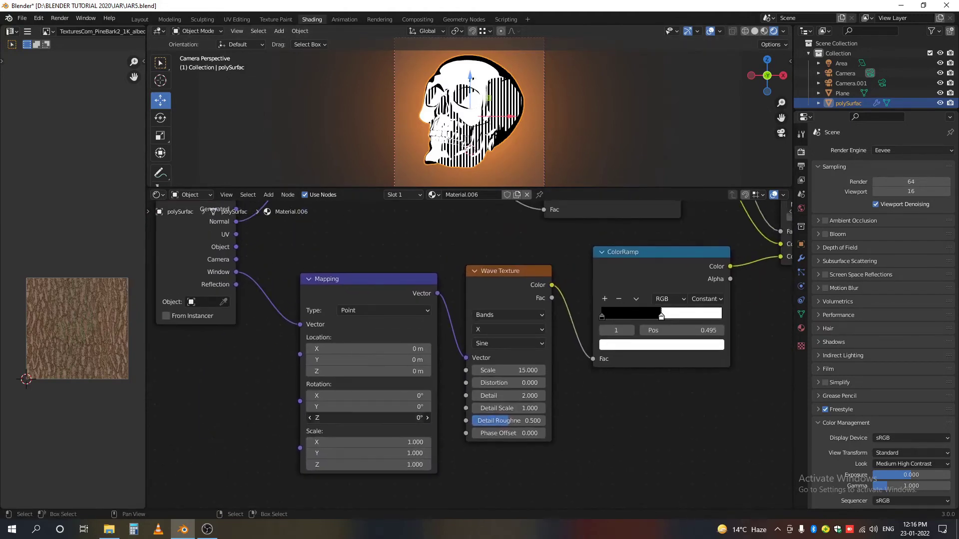
type("1")
key("Return")
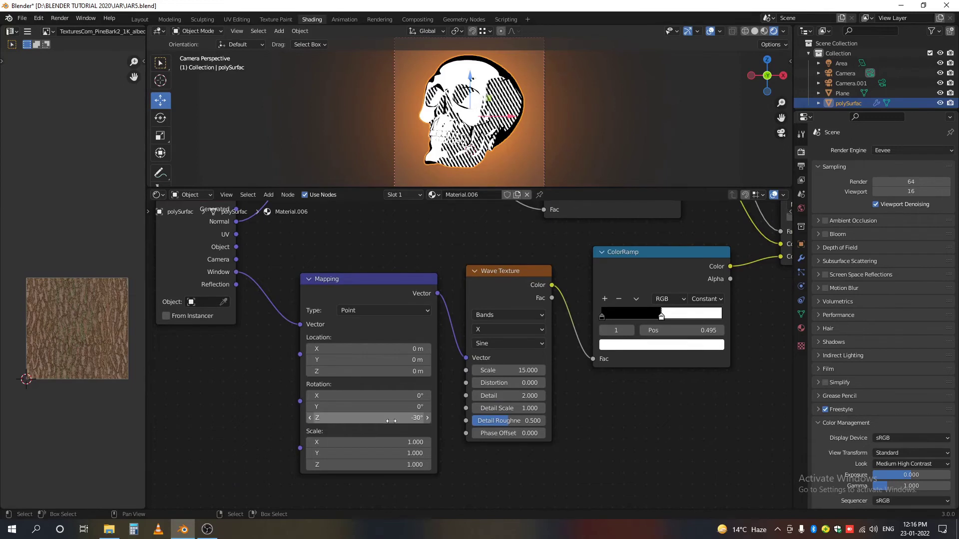
scroll(557, 300, "down", 1)
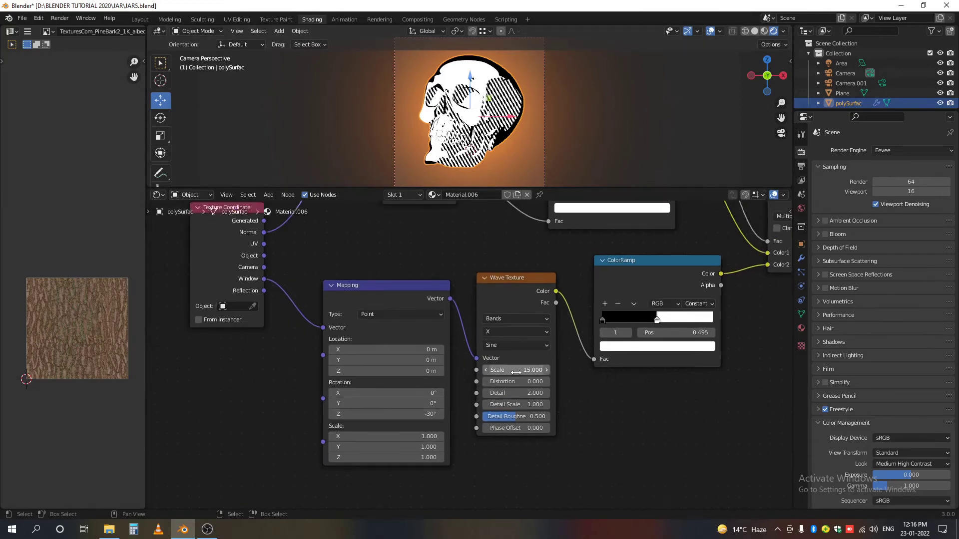
mouse_move(532, 370)
left_mouse_down()
mouse_move(521, 370)
mouse_move(547, 370)
left_mouse_up()
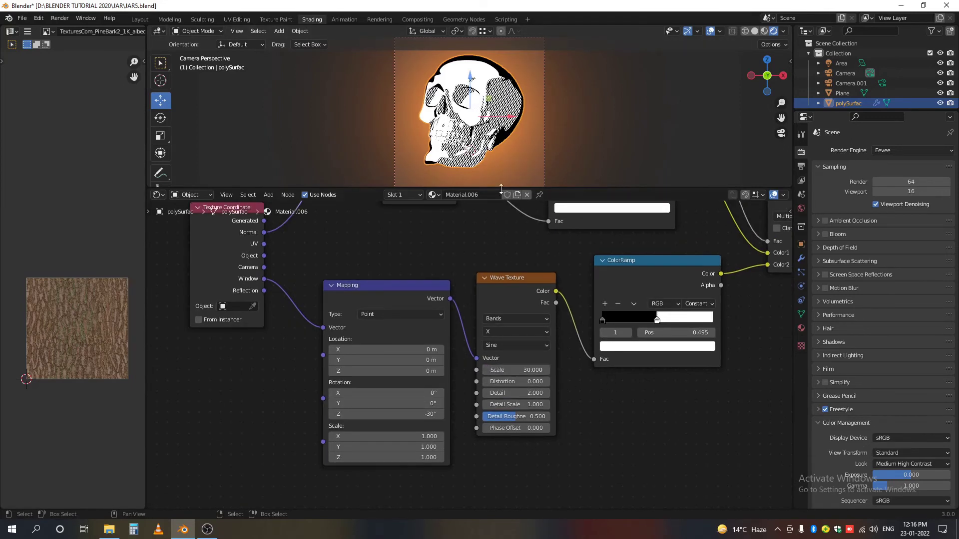
left_click(531, 132)
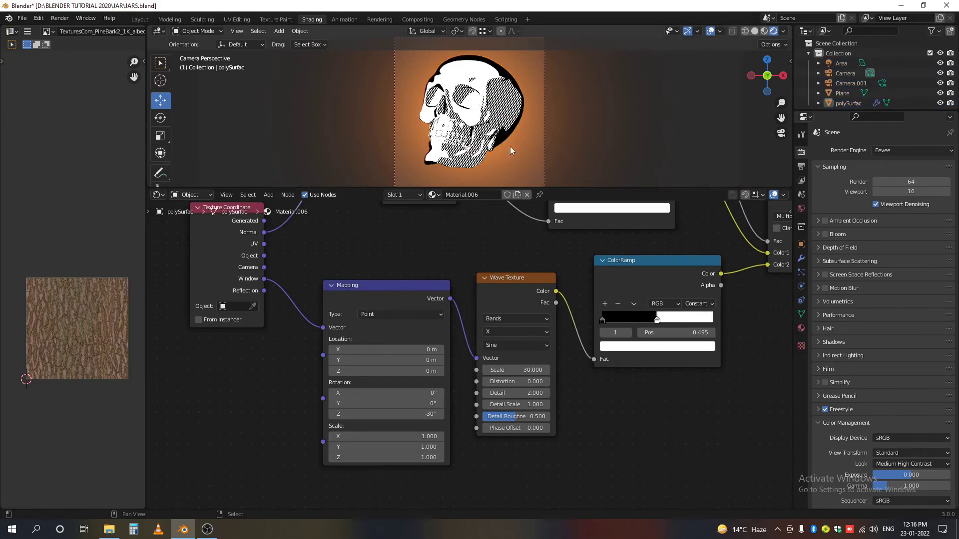
scroll(510, 146, "up", 2)
scroll(574, 410, "down", 2)
middle_click_drag(575, 410, 622, 442)
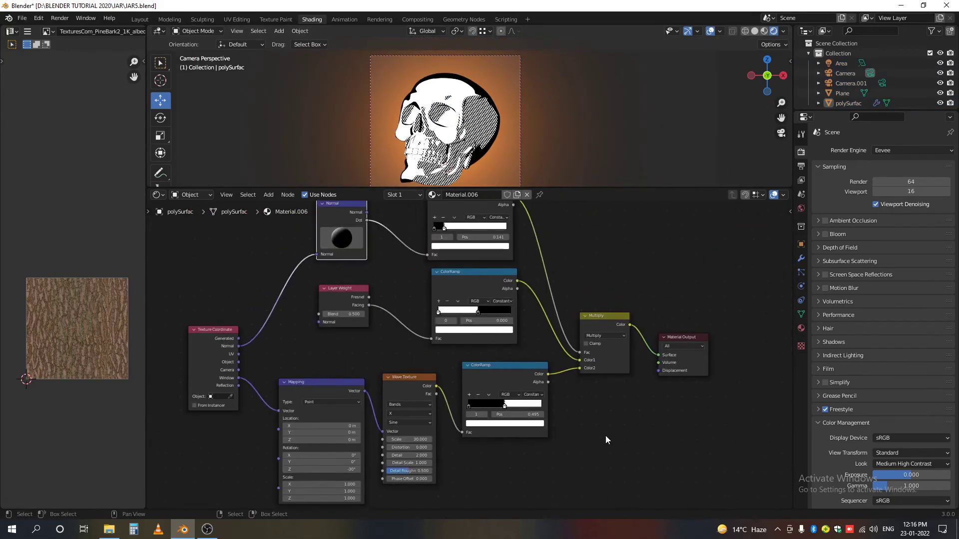
key("ctrl+space")
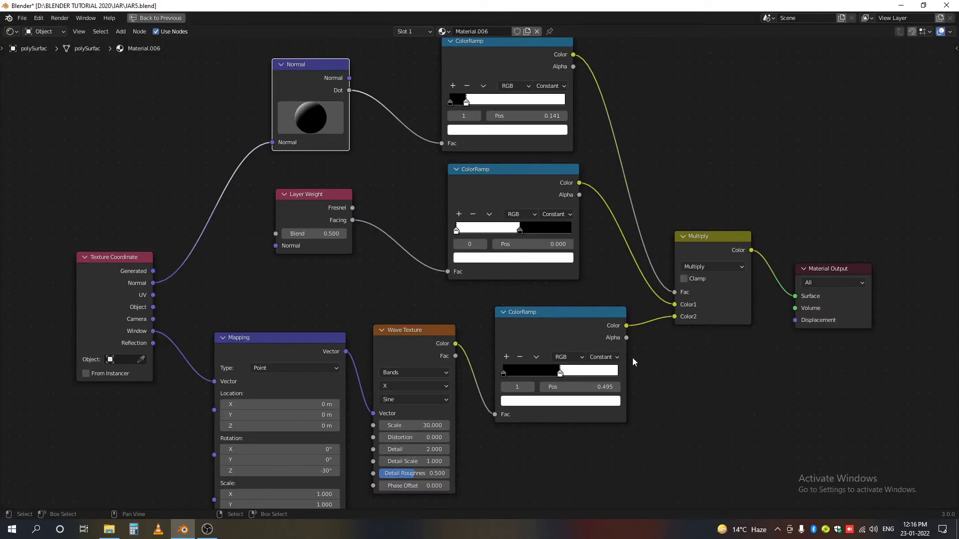
middle_click_drag(683, 424, 607, 405)
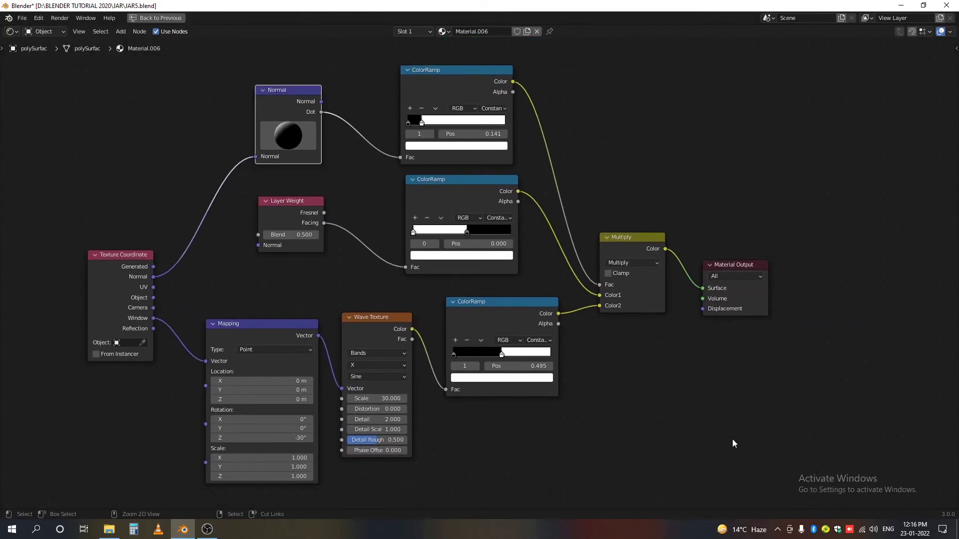
key("ctrl+space")
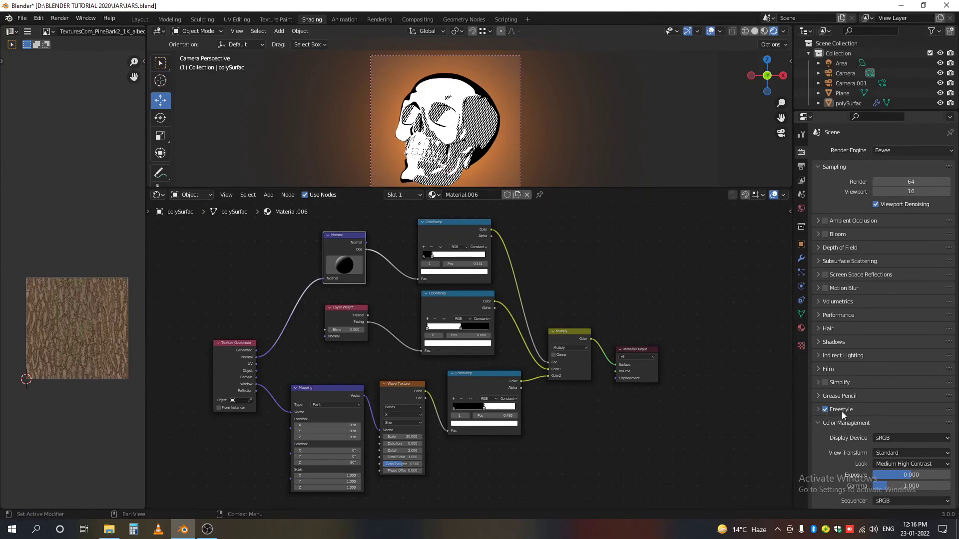
scroll(849, 413, "down", 1)
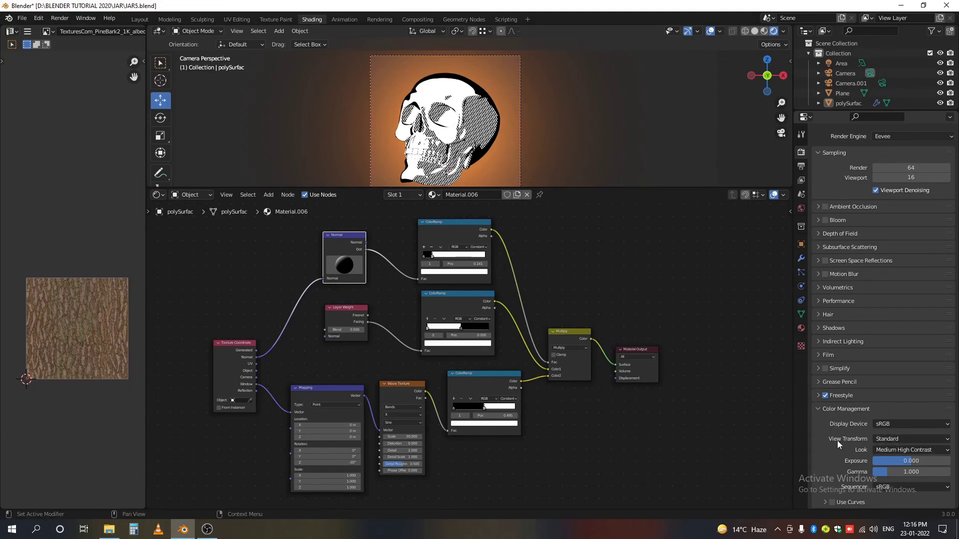
Step: Leave the View Transform unchanged and render the final image with F12
left_click(902, 438)
left_click(900, 448)
key("F12")
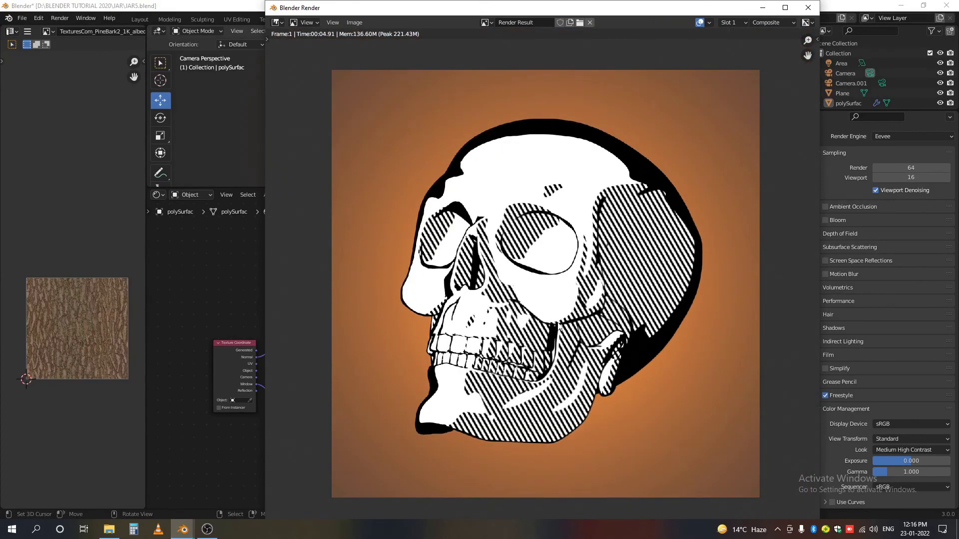
scroll(544, 352, "up", 1)
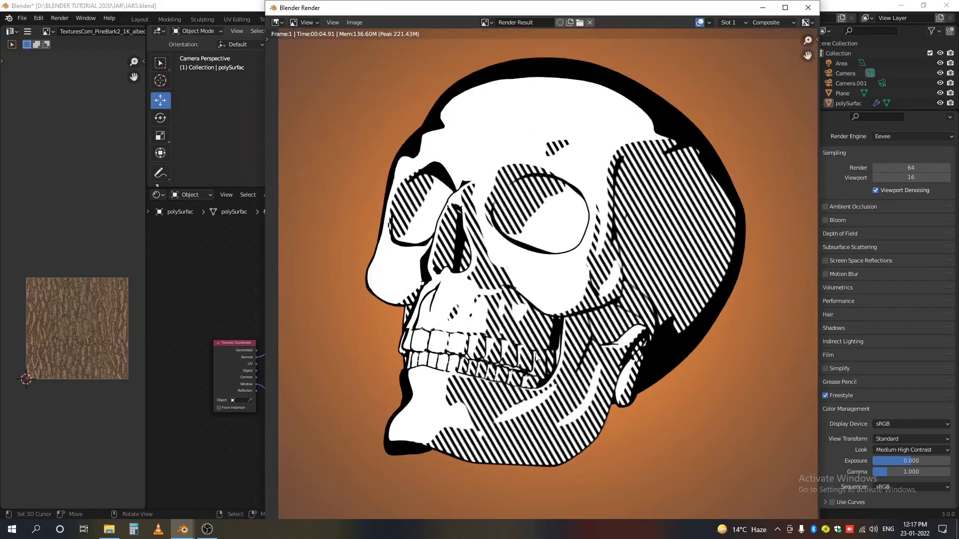
scroll(539, 358, "up", 1)
scroll(539, 356, "down", 2)
scroll(517, 352, "down", 1)
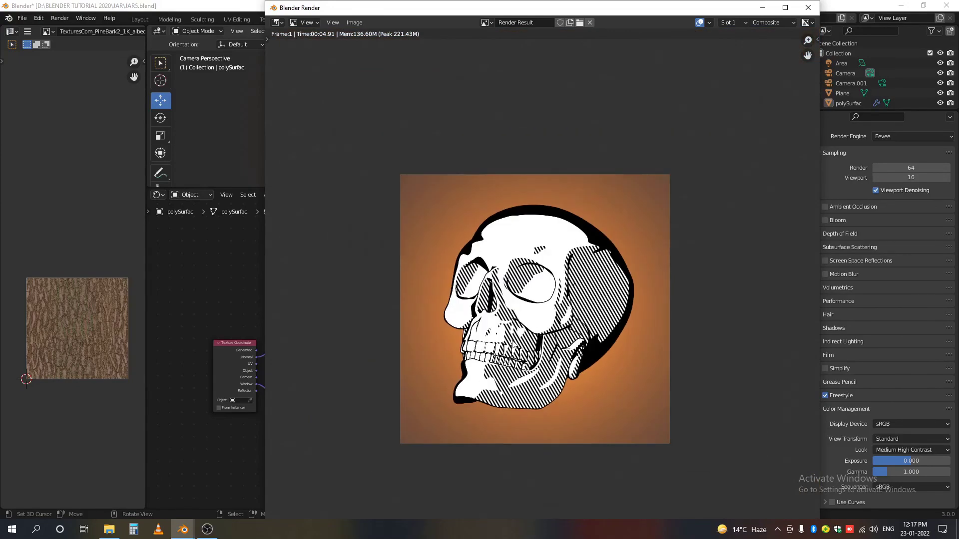
scroll(516, 348, "up", 2)
Step: Dismiss the finished hatched skull render and return to the shading workspace
key("Escape")
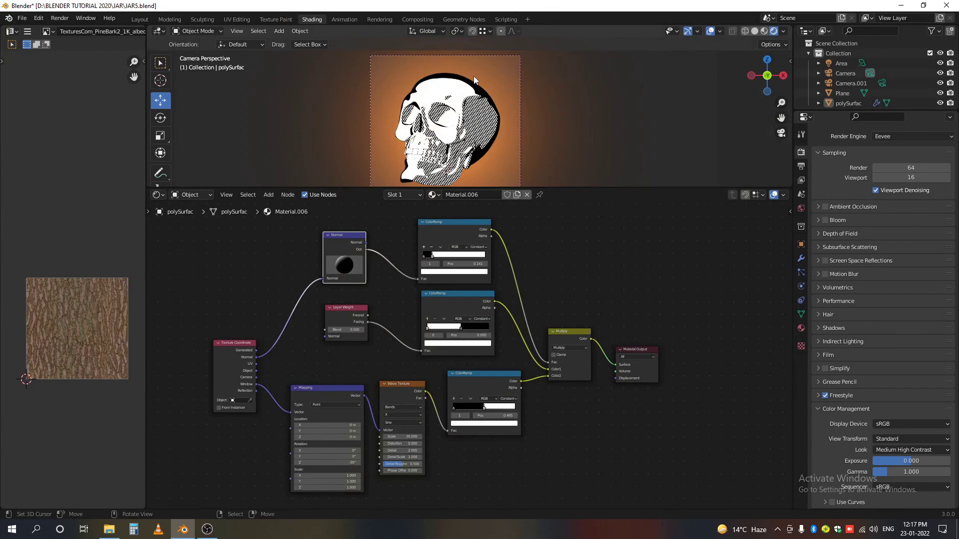